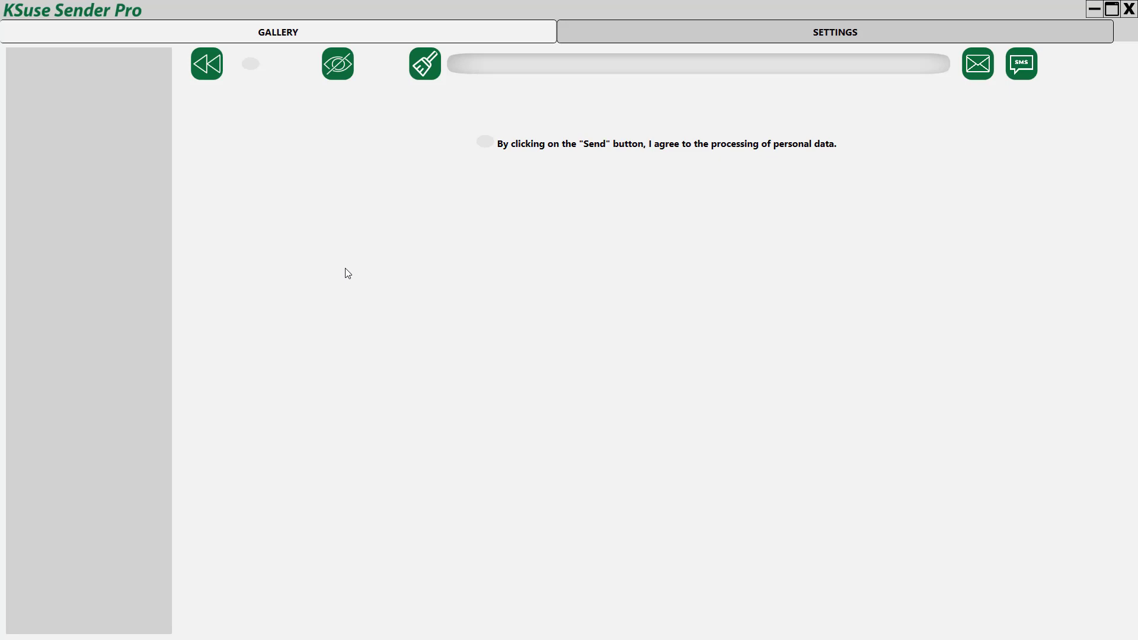
Step: In the main settings, change the period of validity from 12 to 48 hours
{"action": "left_click", "coordinate": [717, 29]}
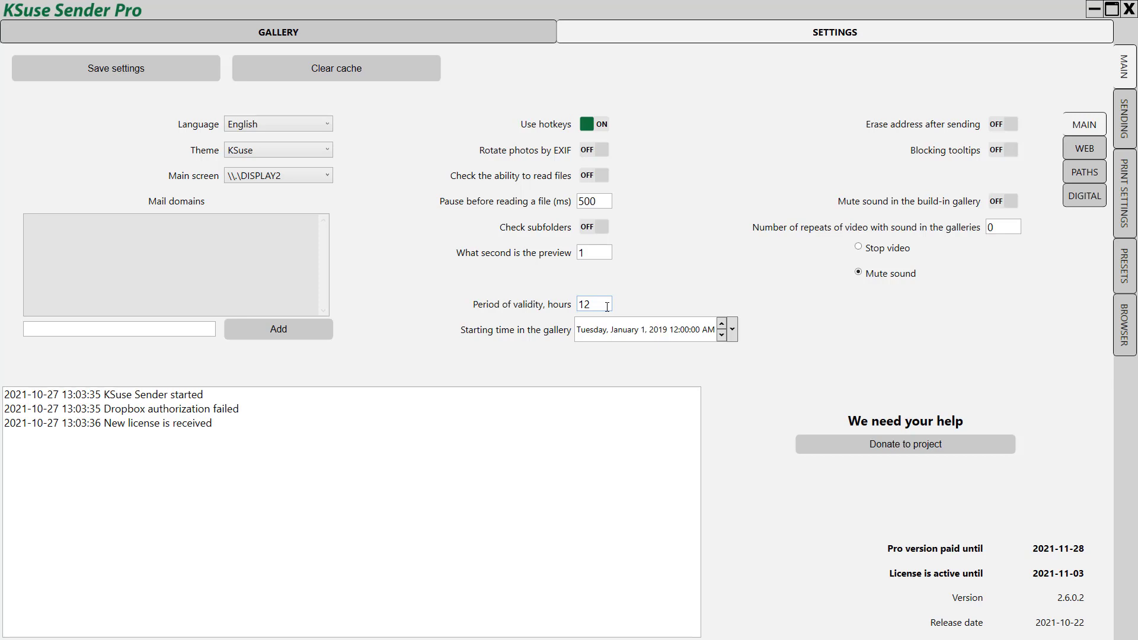
{"action": "left_click_drag", "start_coordinate": [595, 306], "coordinate": [551, 313]}
{"action": "type", "text": "48"}
Step: Set the hot folder to Pictures\BulleTTime\Result\VideoAI and save the settings
{"action": "left_click", "coordinate": [1089, 179]}
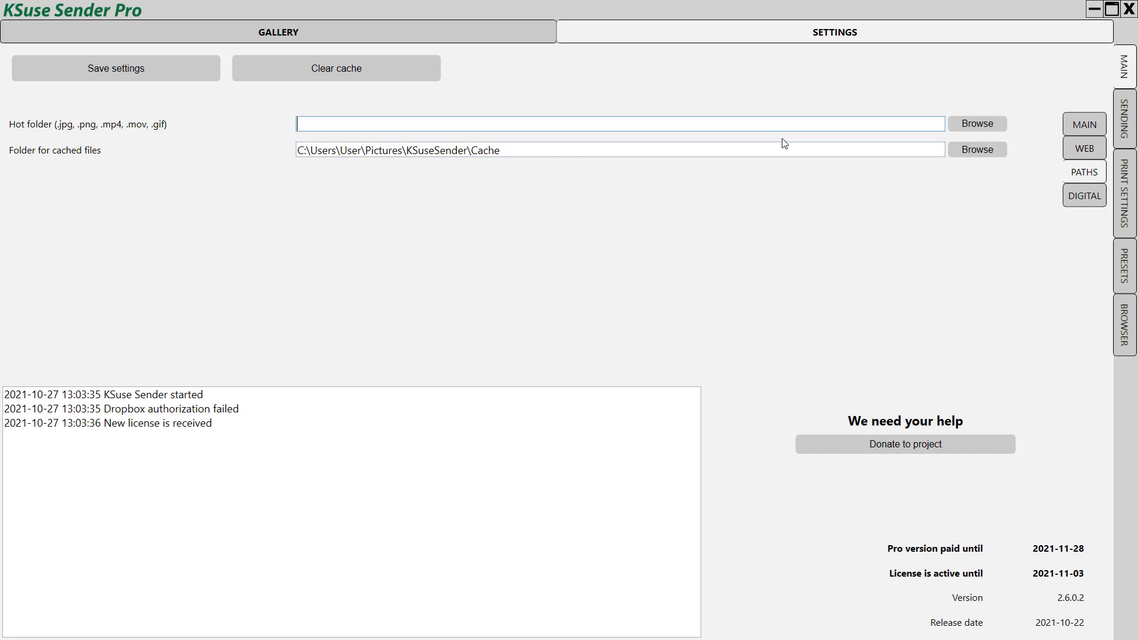
{"action": "left_click", "coordinate": [966, 130]}
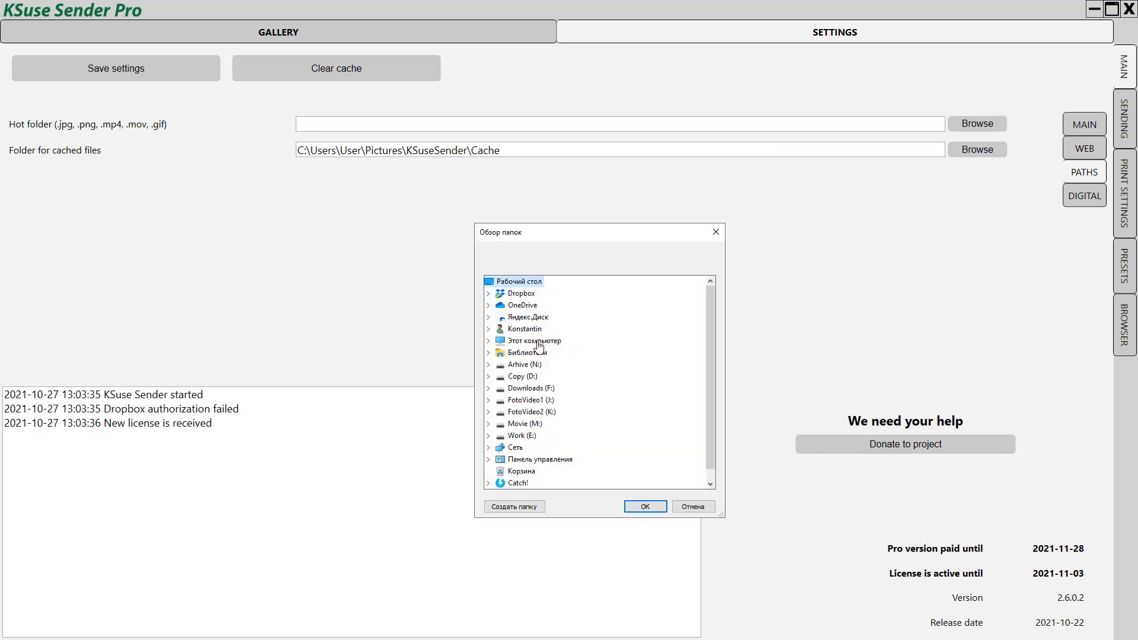
{"action": "left_click", "coordinate": [488, 352]}
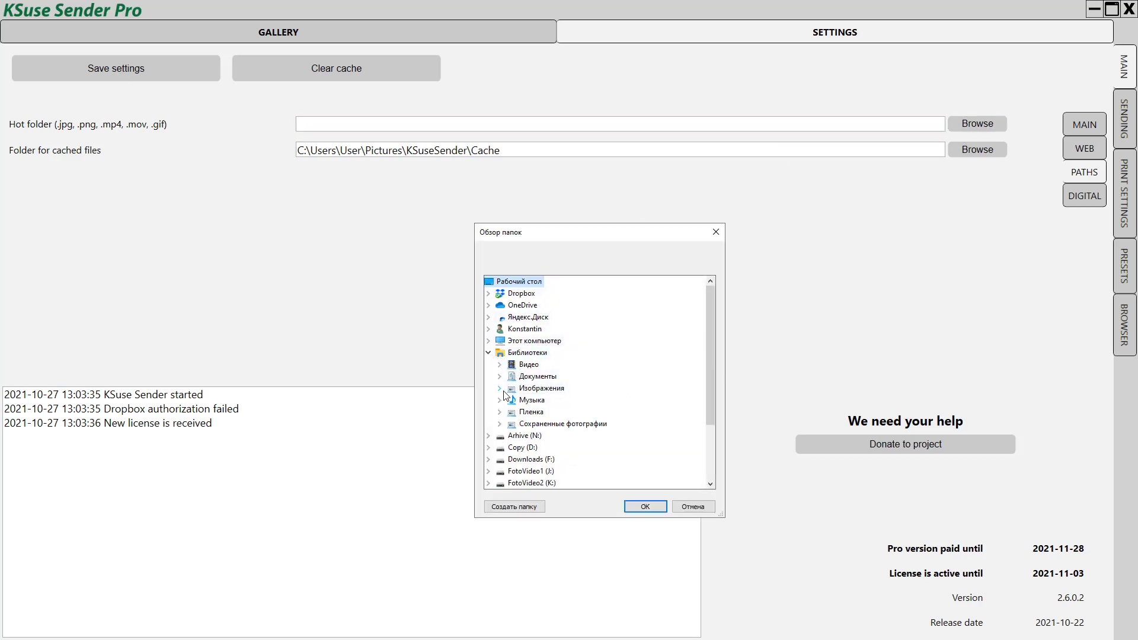
{"action": "left_click", "coordinate": [499, 388]}
{"action": "left_click", "coordinate": [509, 399]}
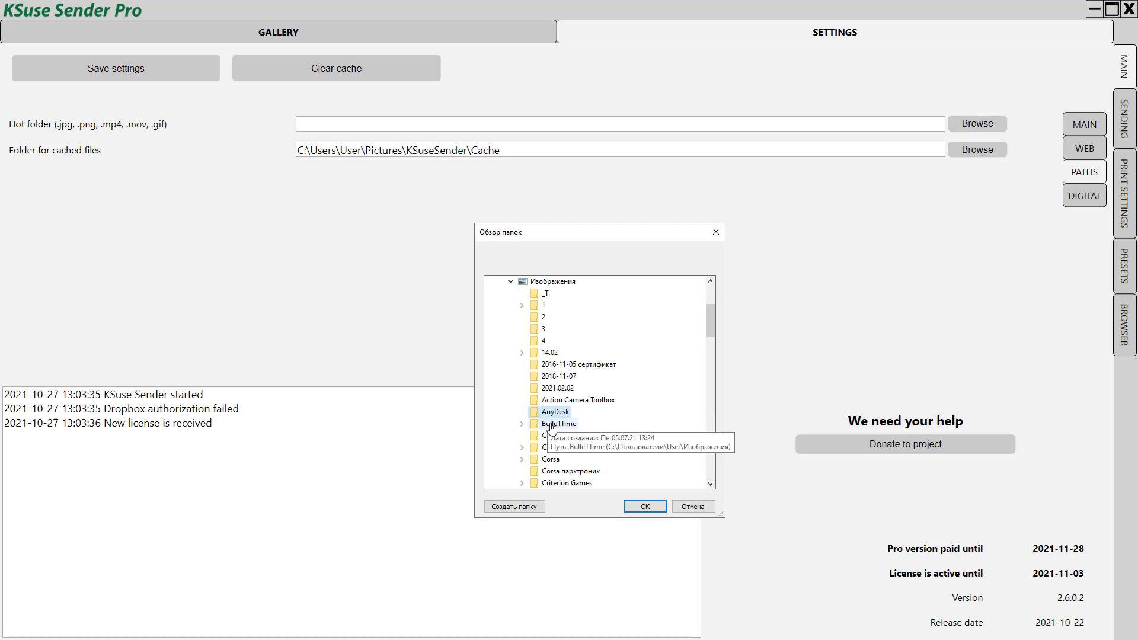
{"action": "double_click", "coordinate": [628, 412]}
{"action": "scroll", "coordinate": [629, 412], "scroll_direction": "down", "scroll_amount": 4}
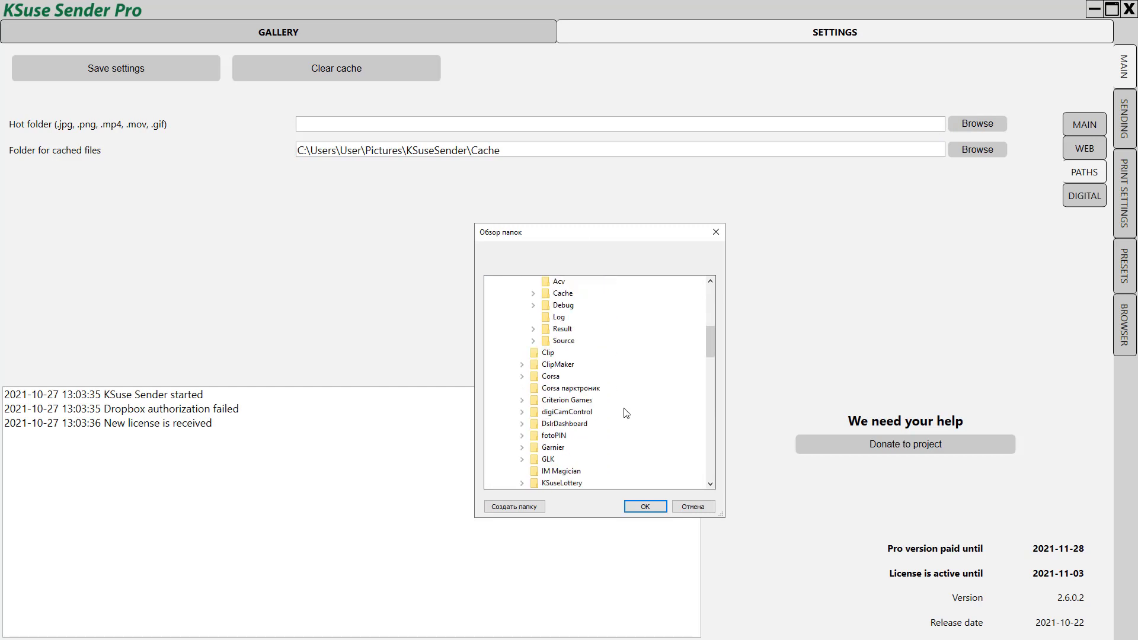
{"action": "left_click", "coordinate": [534, 329]}
{"action": "left_click", "coordinate": [572, 425]}
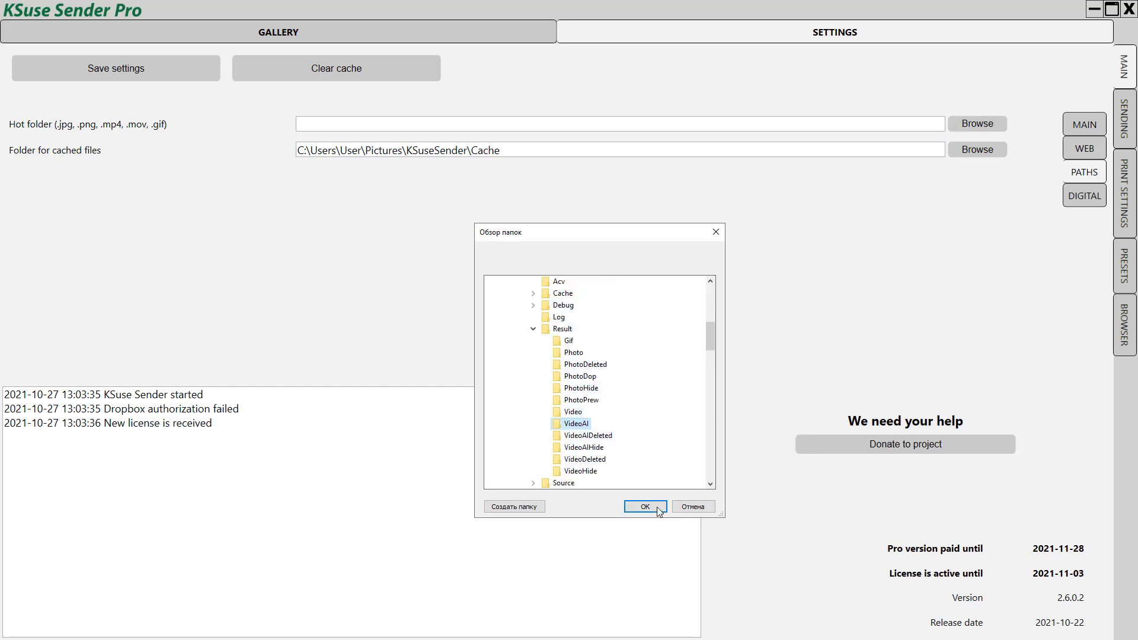
{"action": "left_click", "coordinate": [645, 506]}
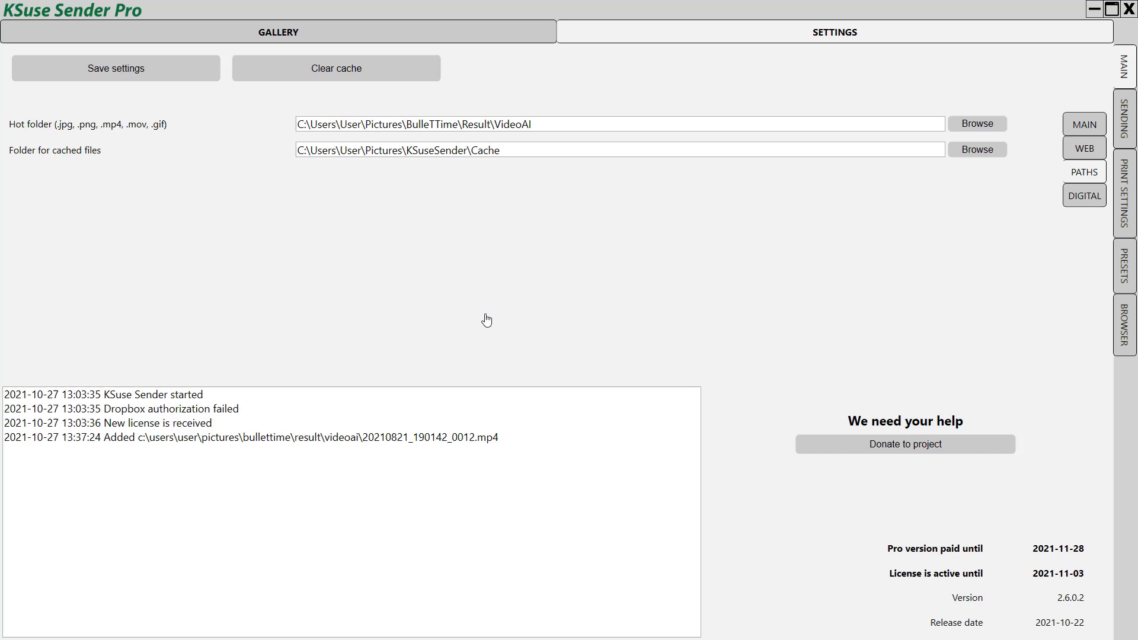
{"action": "left_click", "coordinate": [117, 71]}
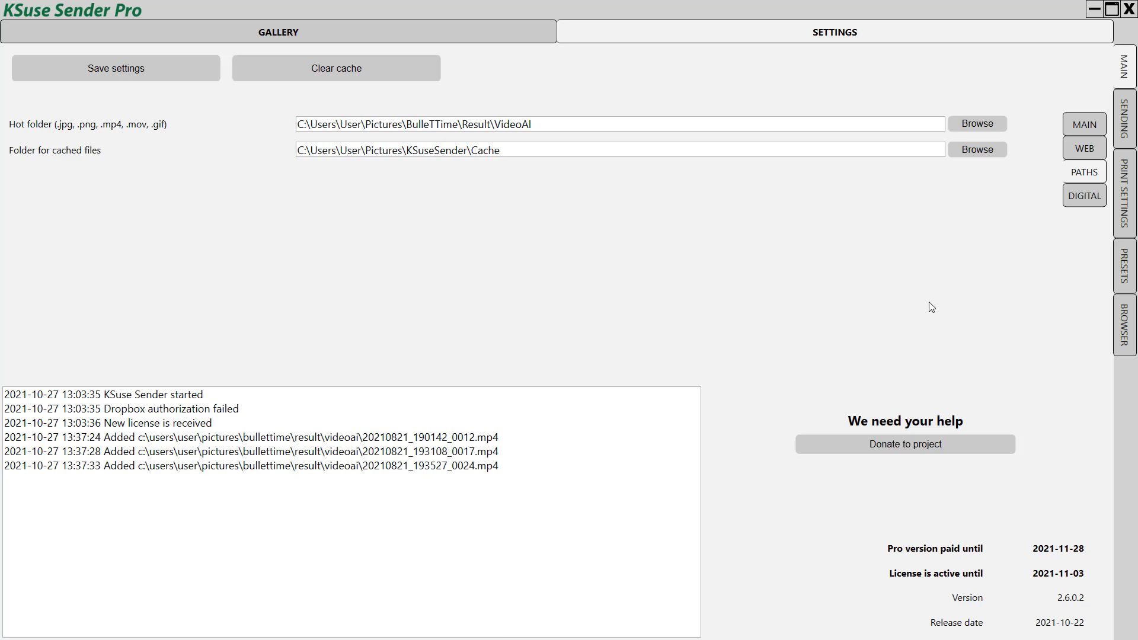
Step: Create and save a new preset, then bring up its GOOGLE DRIVE (PRO) publishing options
{"action": "left_click", "coordinate": [1127, 283]}
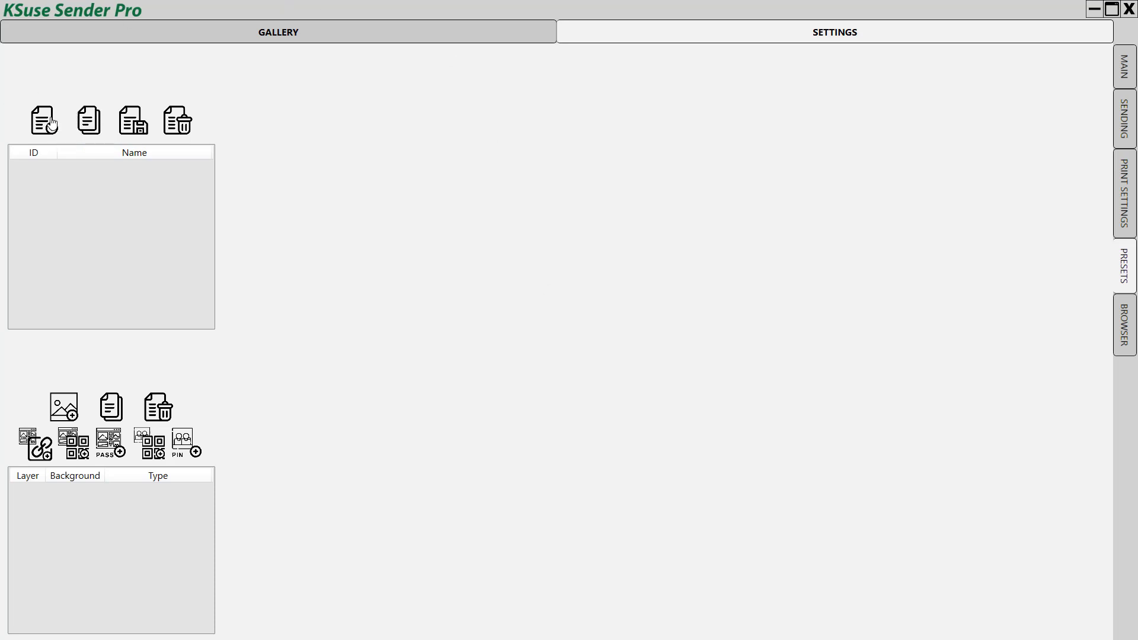
{"action": "left_click", "coordinate": [51, 125]}
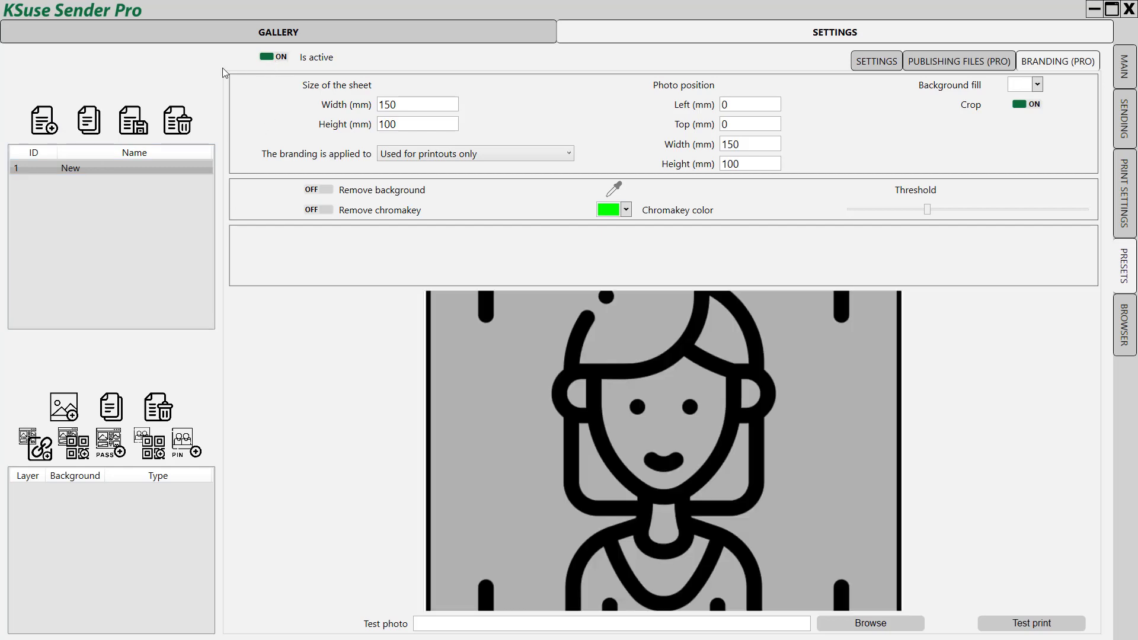
{"action": "left_click", "coordinate": [128, 125]}
{"action": "left_click", "coordinate": [943, 63]}
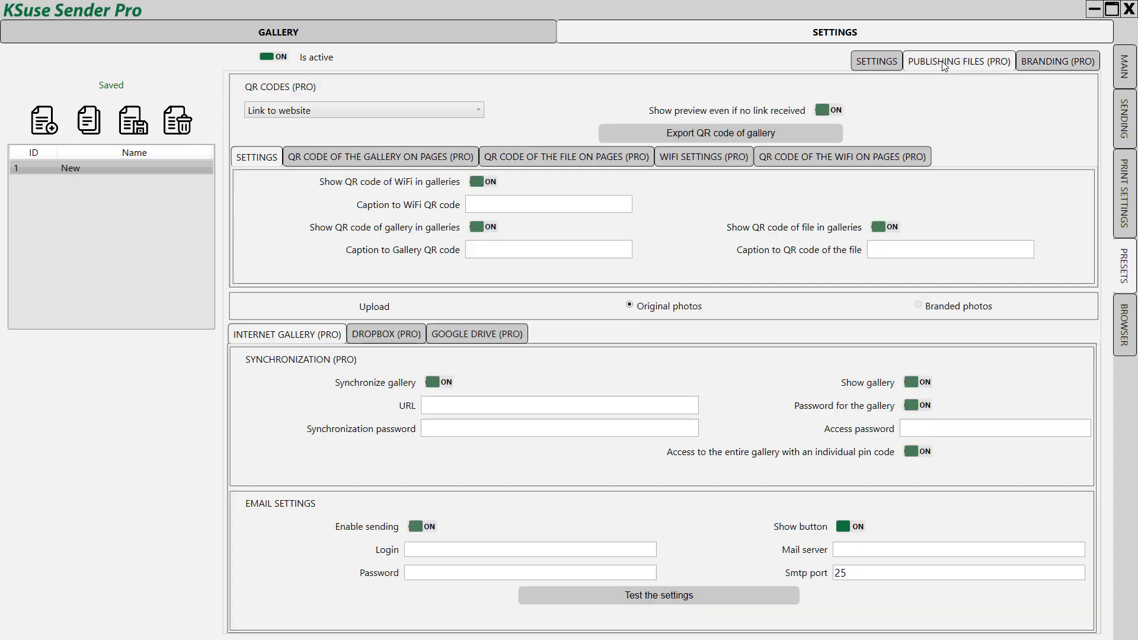
{"action": "left_click", "coordinate": [467, 335]}
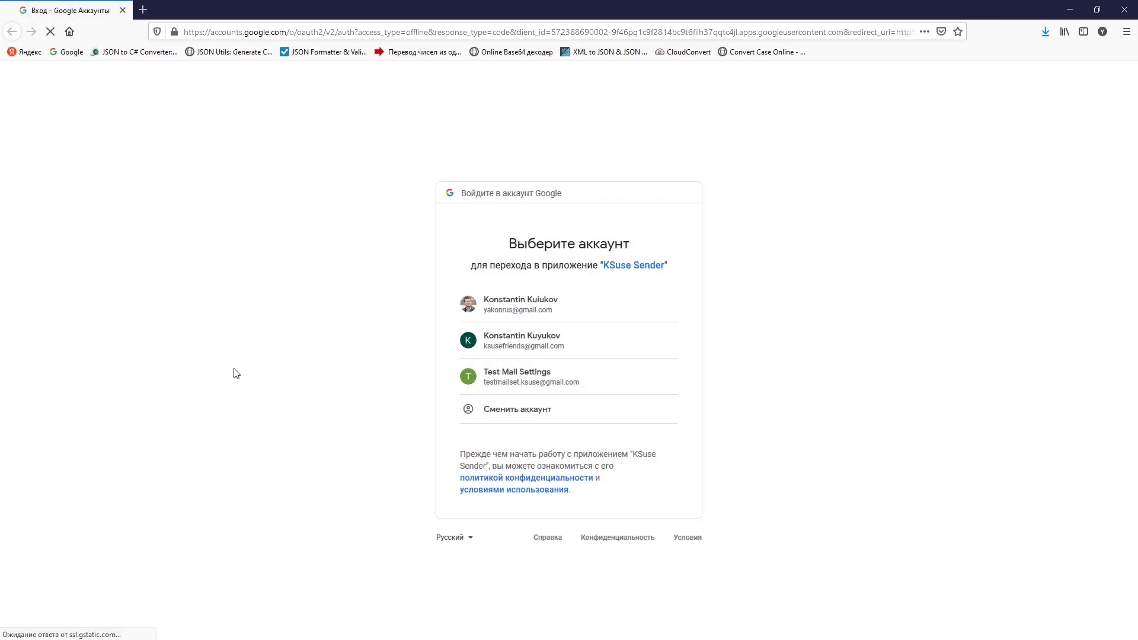
Step: Sign in with the first Google account, allow Google Drive access, and close the browser tab
{"action": "left_click", "coordinate": [553, 312]}
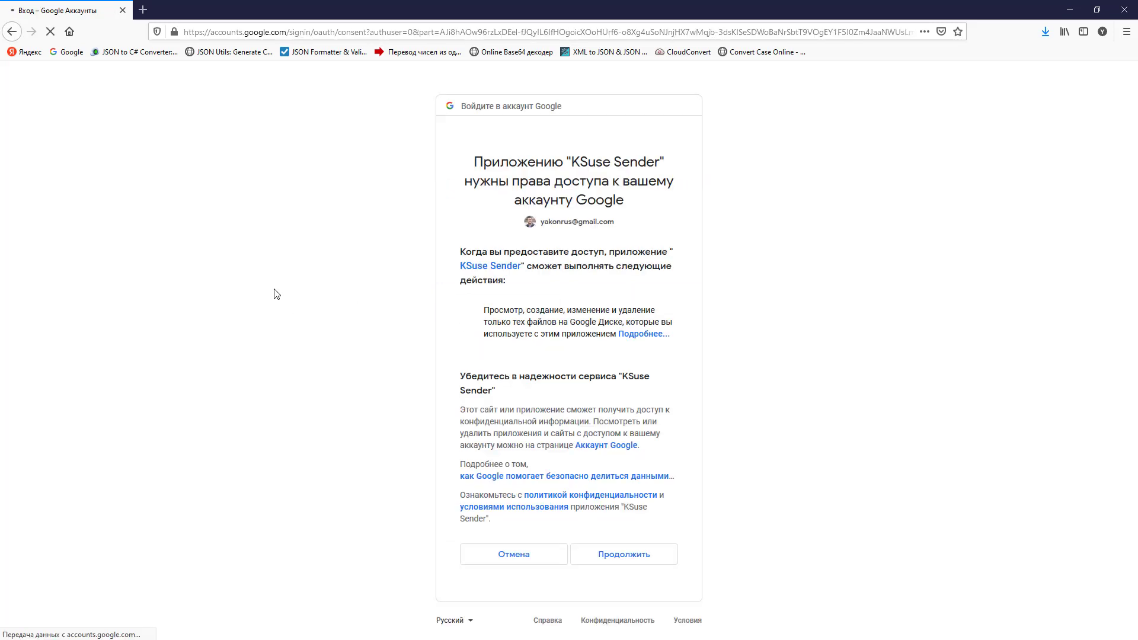
{"action": "left_click", "coordinate": [622, 555]}
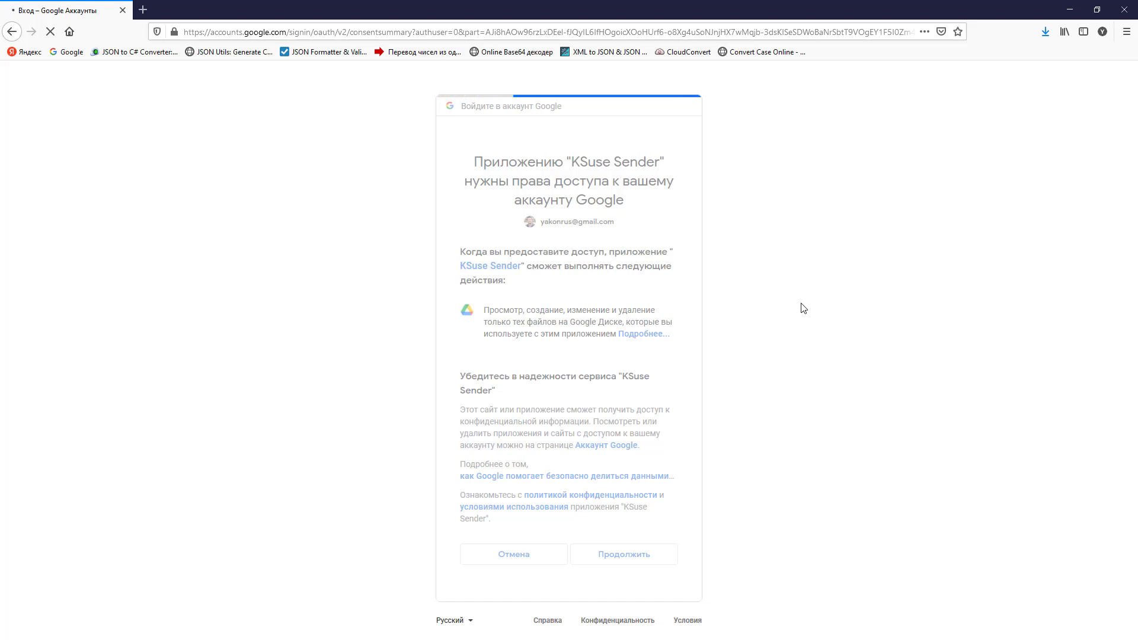
{"action": "left_click", "coordinate": [121, 11]}
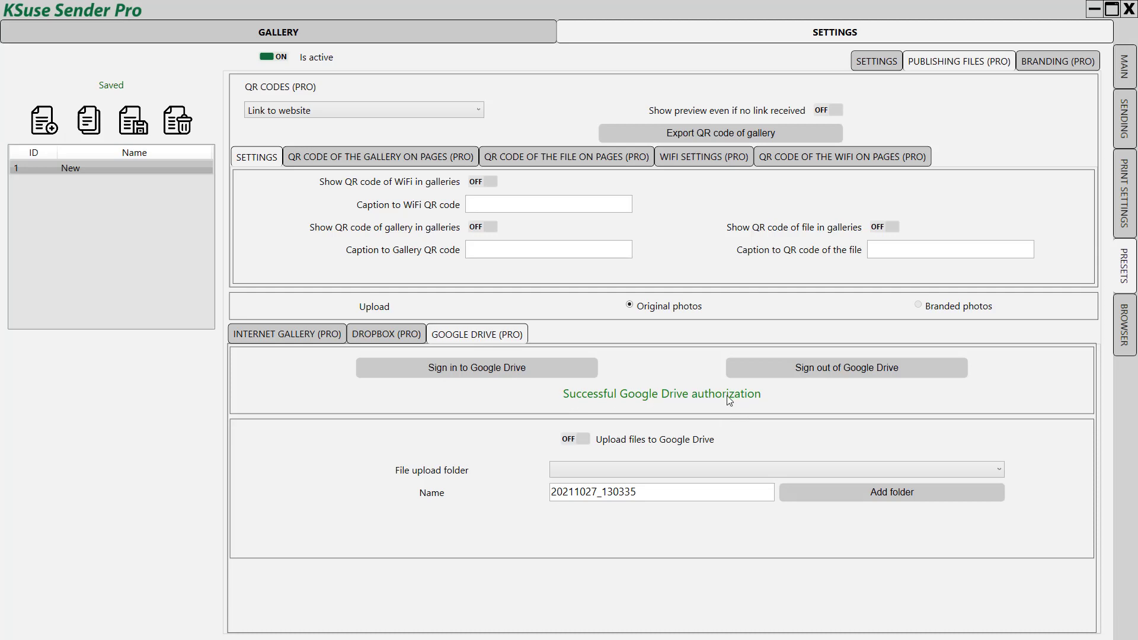
Step: Create a Google Drive folder named TestEvent
{"action": "left_click", "coordinate": [670, 474]}
{"action": "left_click", "coordinate": [724, 471]}
{"action": "left_click_drag", "start_coordinate": [655, 492], "coordinate": [366, 493]}
{"action": "type", "text": "T"}
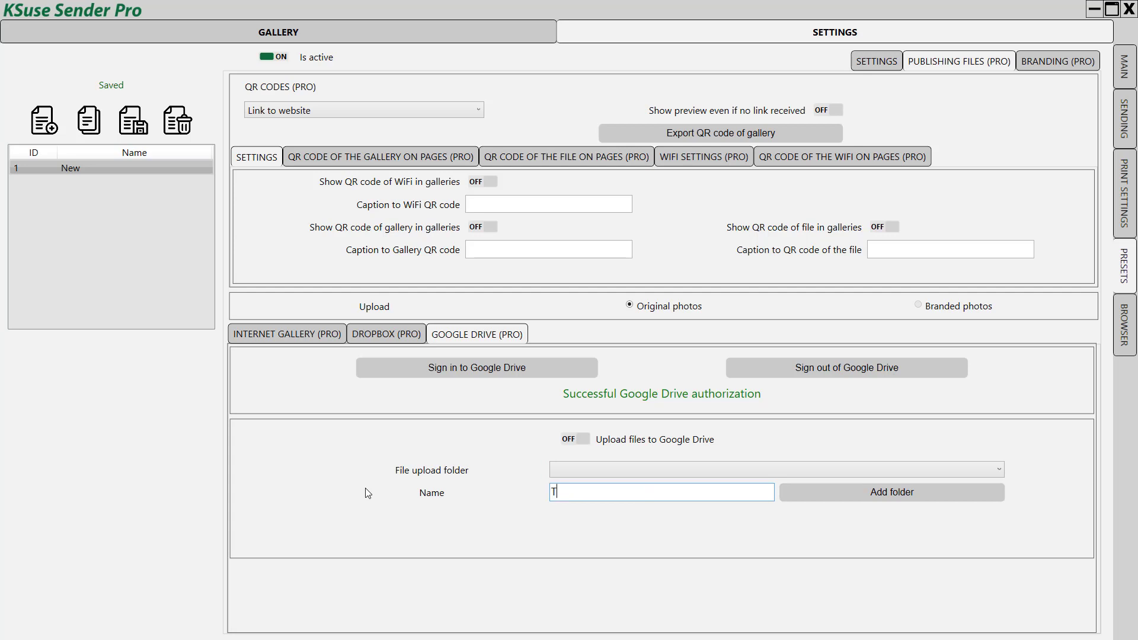
{"action": "type", "text": "estEvent"}
{"action": "left_click", "coordinate": [833, 497]}
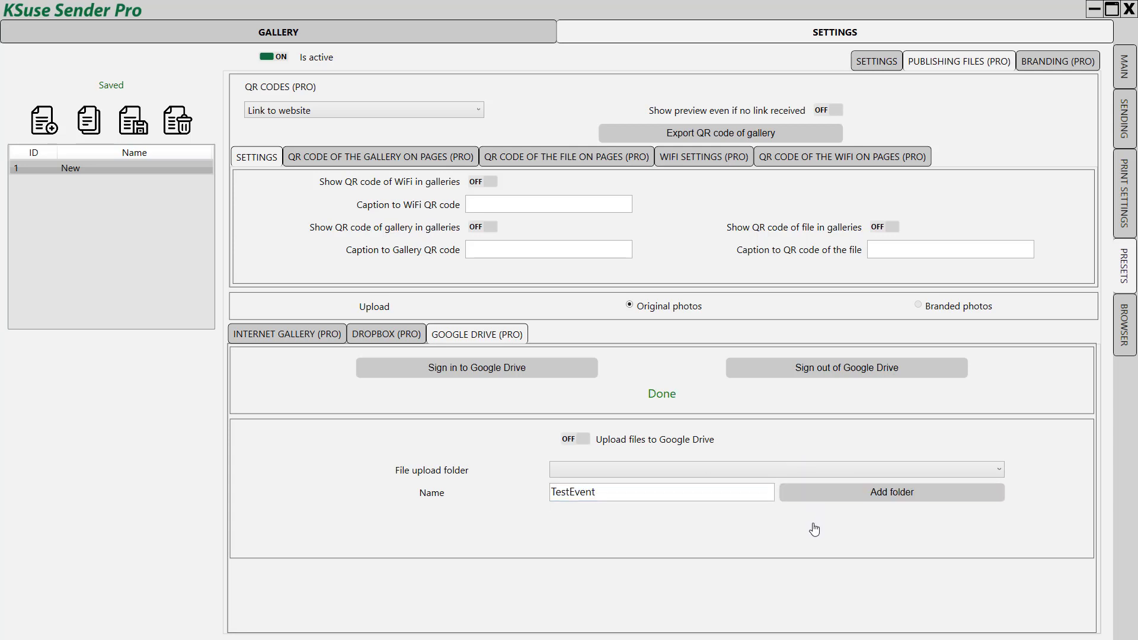
Step: Choose TestEvent as the file upload folder
{"action": "left_click", "coordinate": [643, 469]}
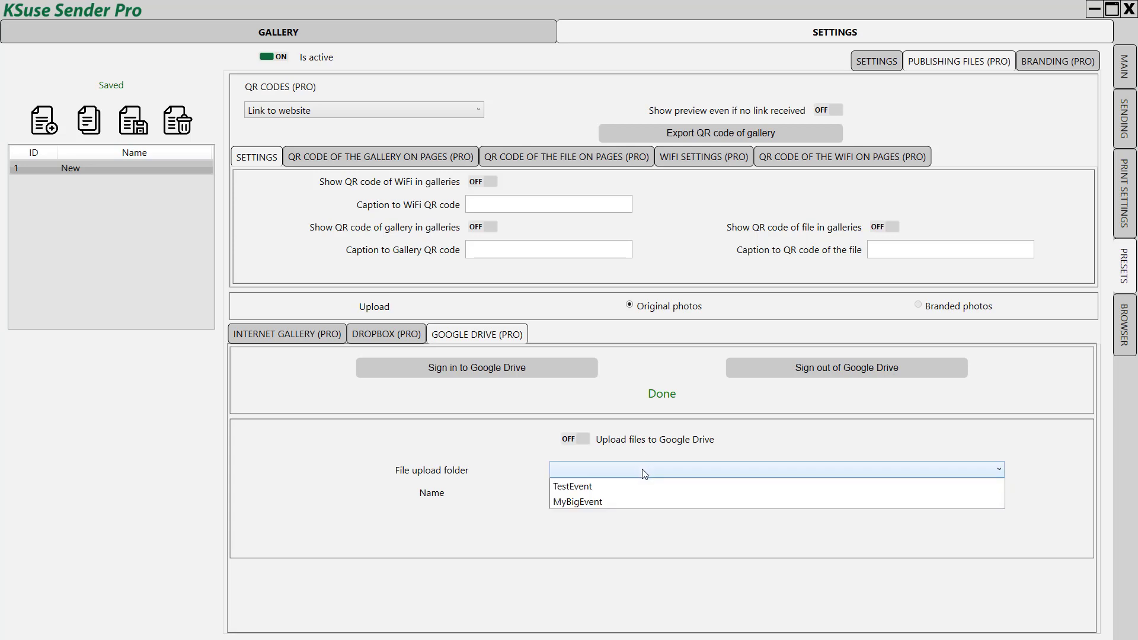
{"action": "left_click", "coordinate": [582, 487]}
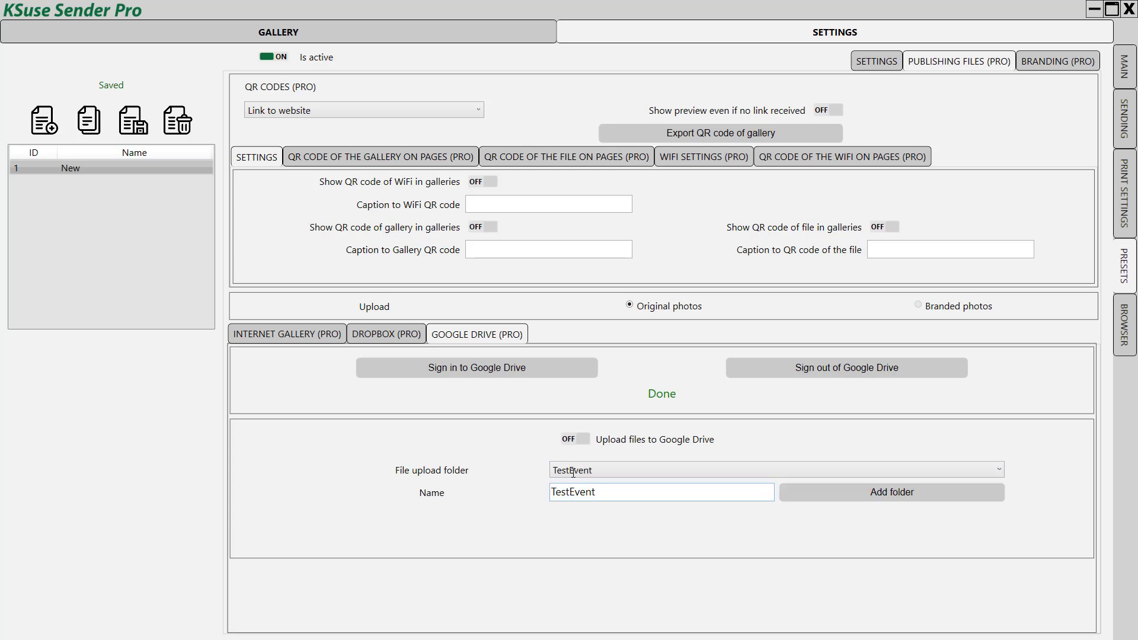
{"action": "left_click", "coordinate": [572, 472]}
{"action": "left_click", "coordinate": [575, 485]}
Step: Set QR codes to 'Link to Google Drive' and switch Upload files to Google Drive on
{"action": "left_click", "coordinate": [323, 110]}
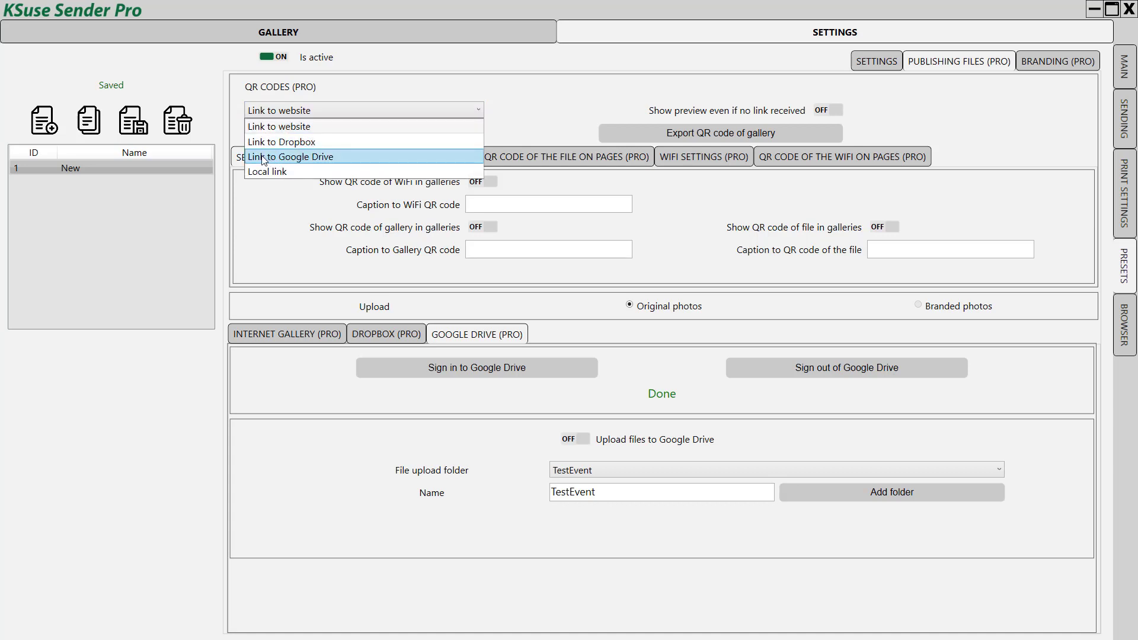
{"action": "left_click", "coordinate": [303, 160]}
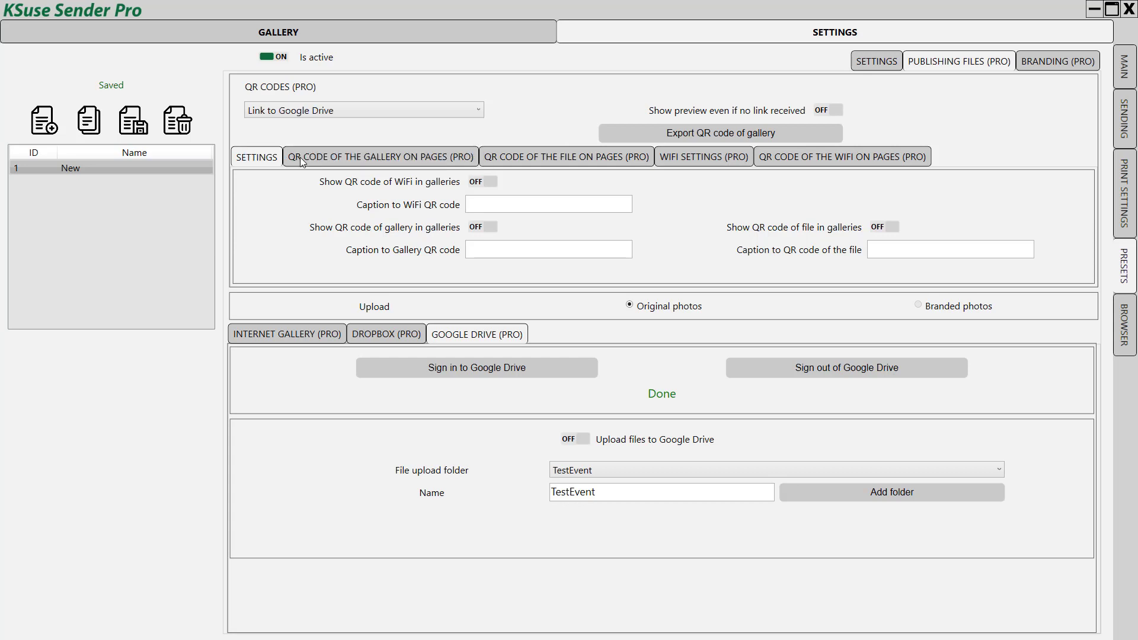
{"action": "left_click", "coordinate": [586, 441]}
Step: Clear the cache on the MAIN page so the videos are re-added and uploaded to Google Drive
{"action": "left_click", "coordinate": [1128, 76]}
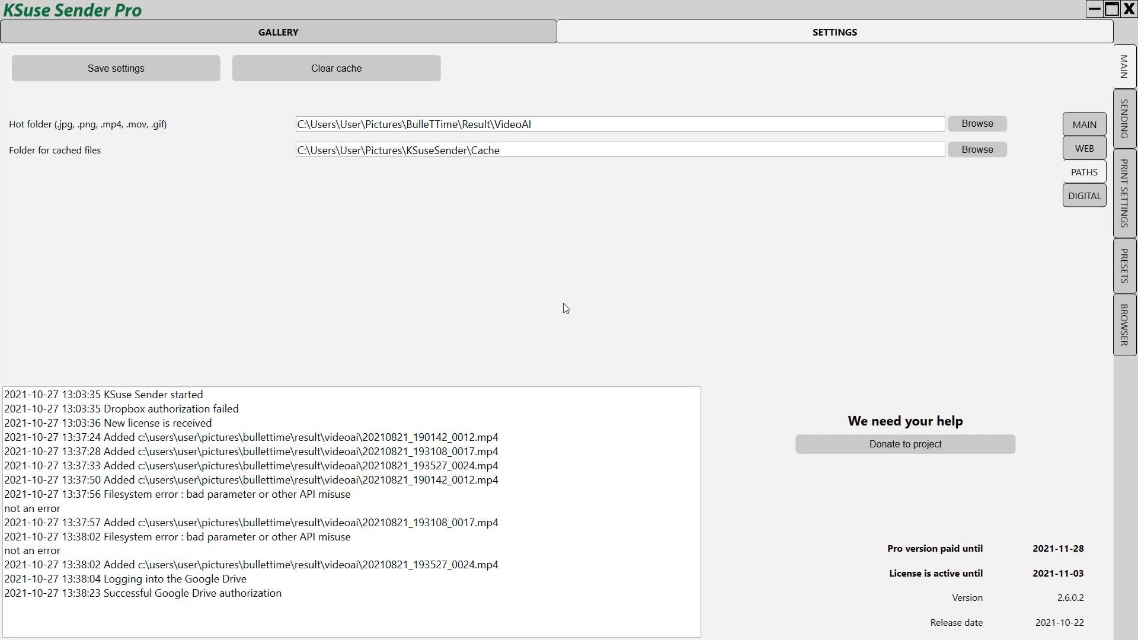
{"action": "left_click", "coordinate": [300, 77]}
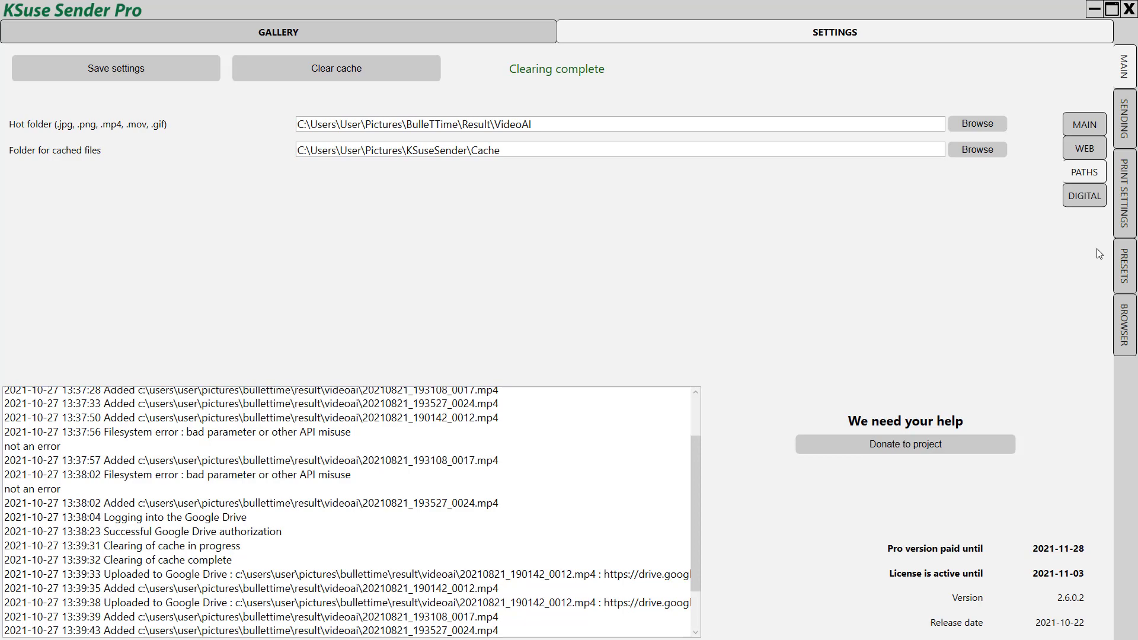
Step: Create a second preset and make it the active one
{"action": "left_click", "coordinate": [1124, 272]}
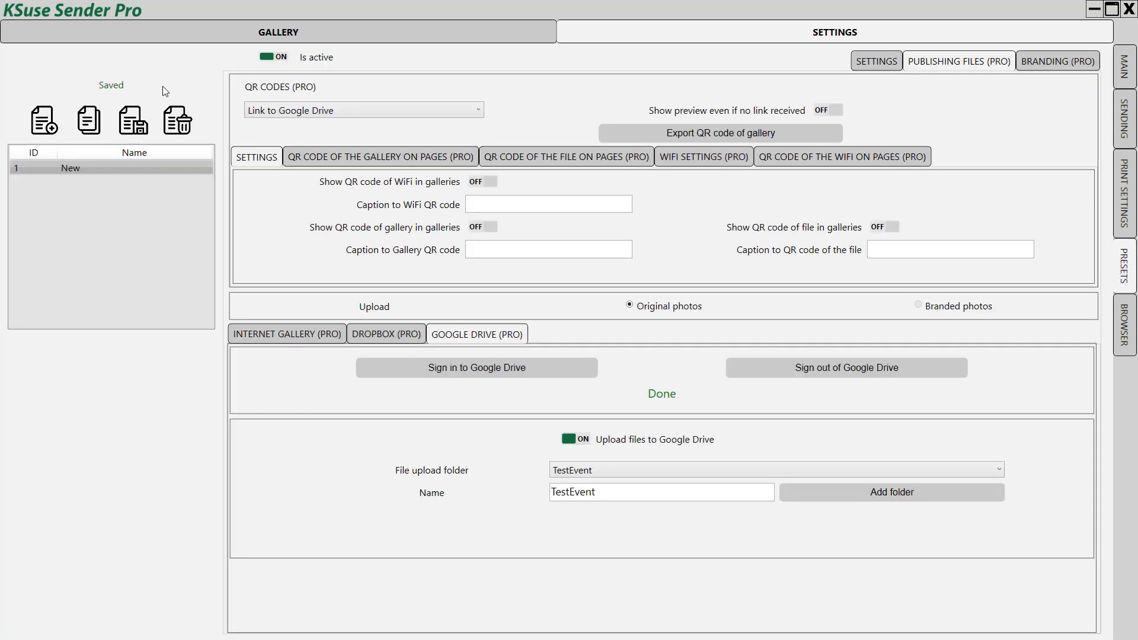
{"action": "left_click", "coordinate": [36, 128]}
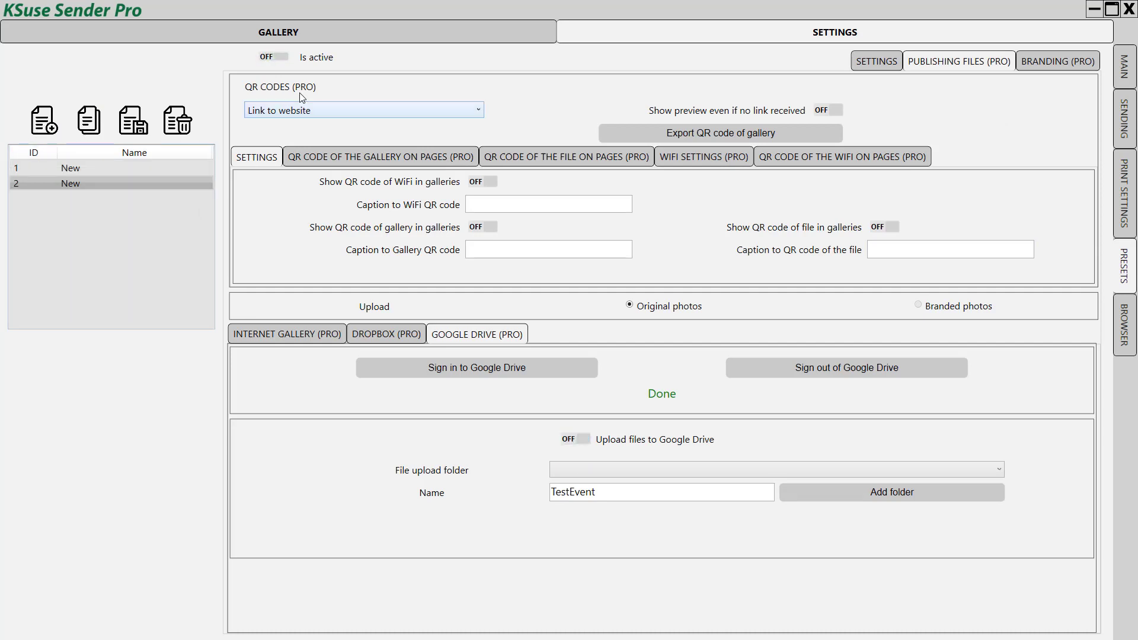
{"action": "left_click", "coordinate": [276, 57]}
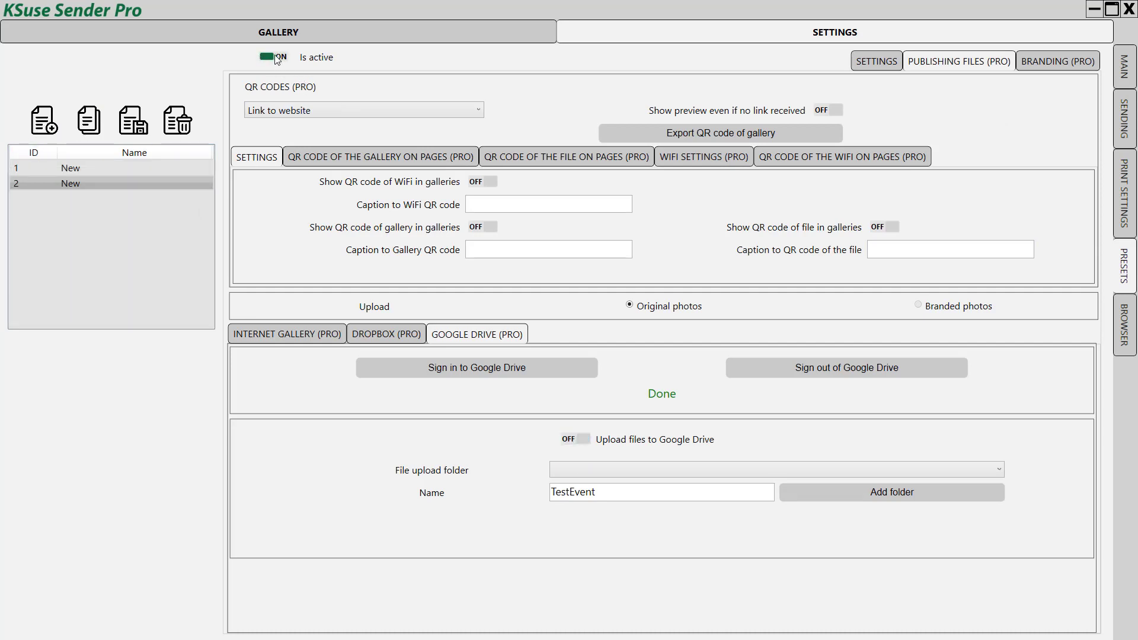
Step: Link the preset's QR codes to Dropbox, save it, and begin Dropbox sign-in
{"action": "left_click", "coordinate": [311, 109]}
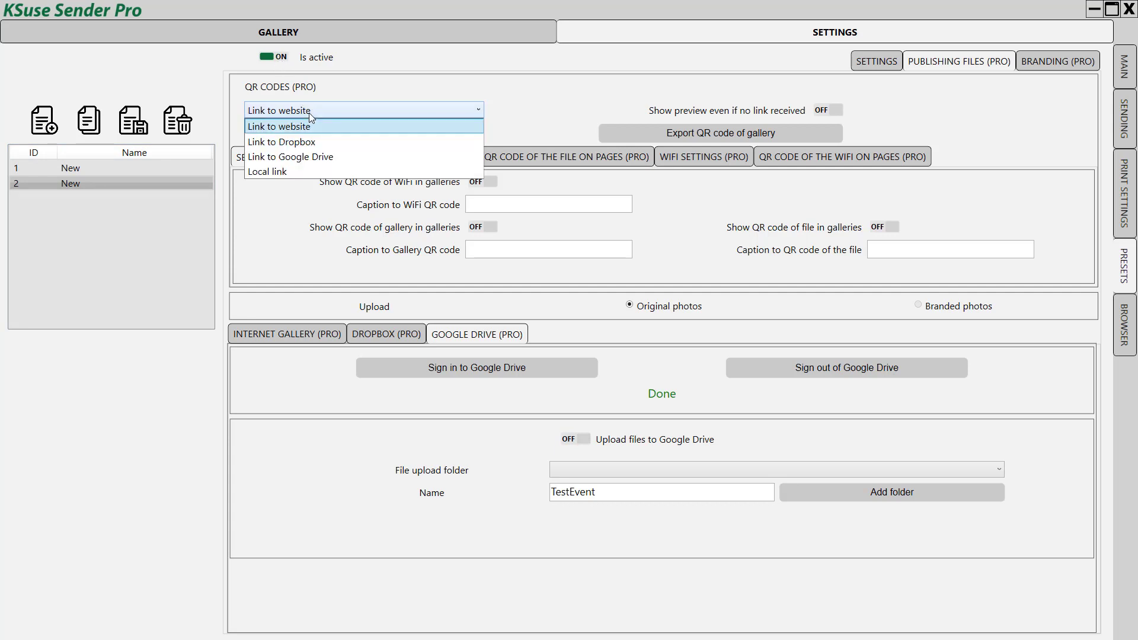
{"action": "left_click", "coordinate": [295, 144]}
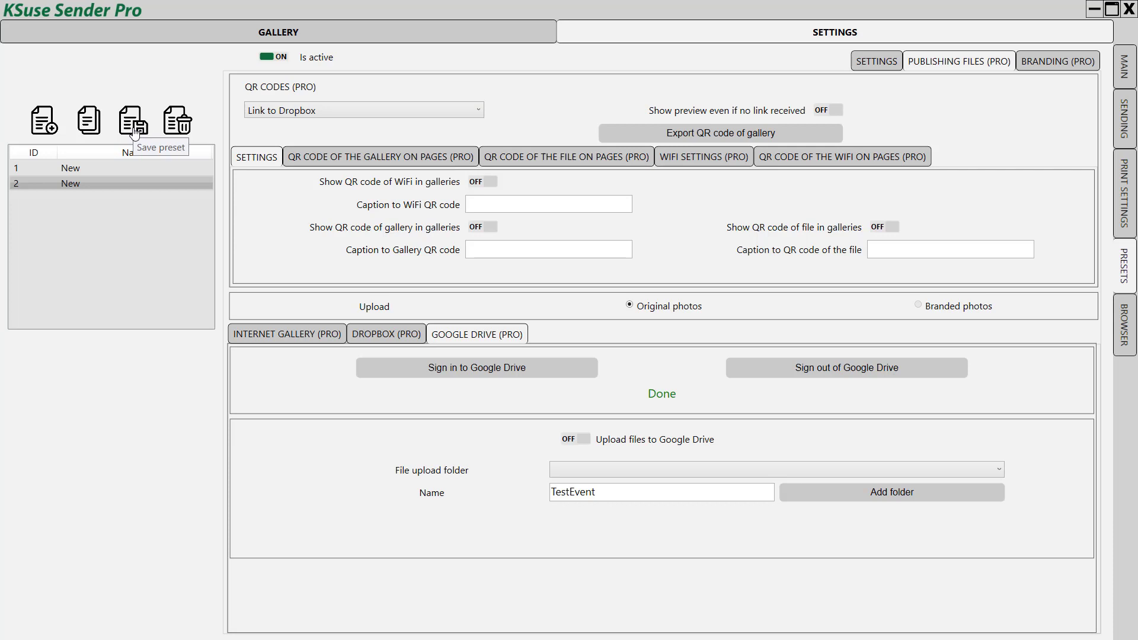
{"action": "left_click", "coordinate": [135, 131]}
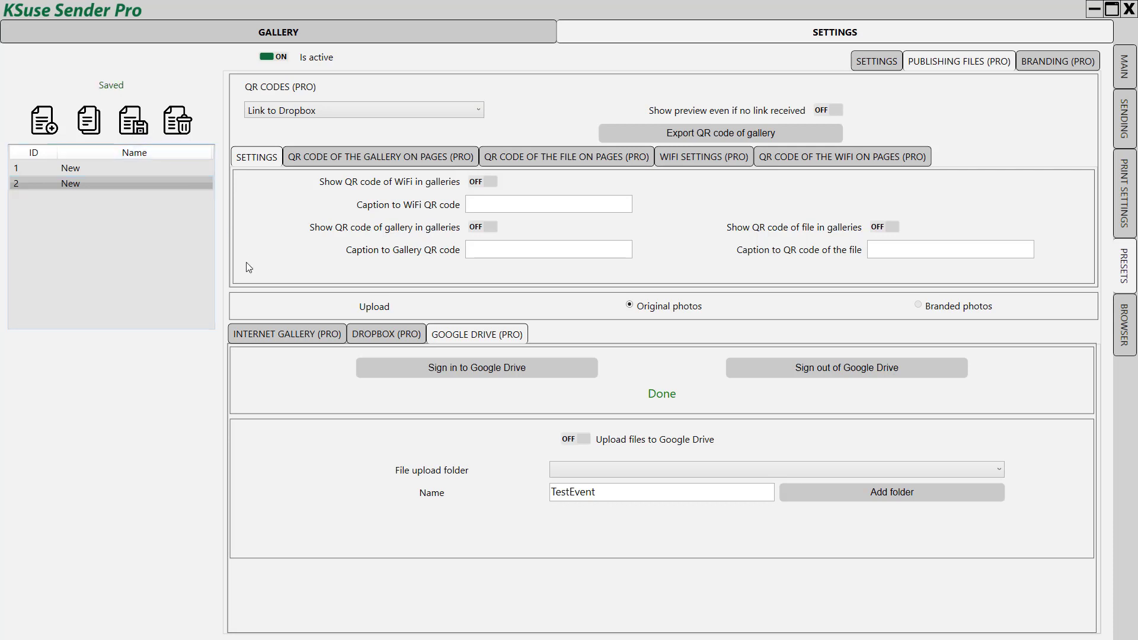
{"action": "left_click", "coordinate": [367, 335]}
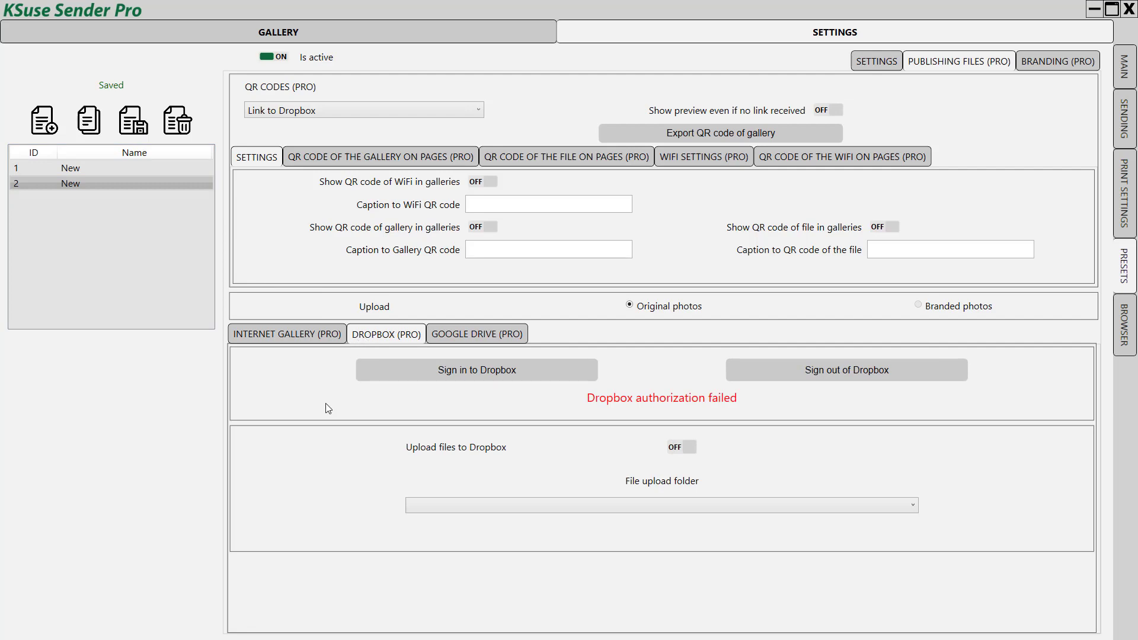
{"action": "left_click", "coordinate": [430, 378]}
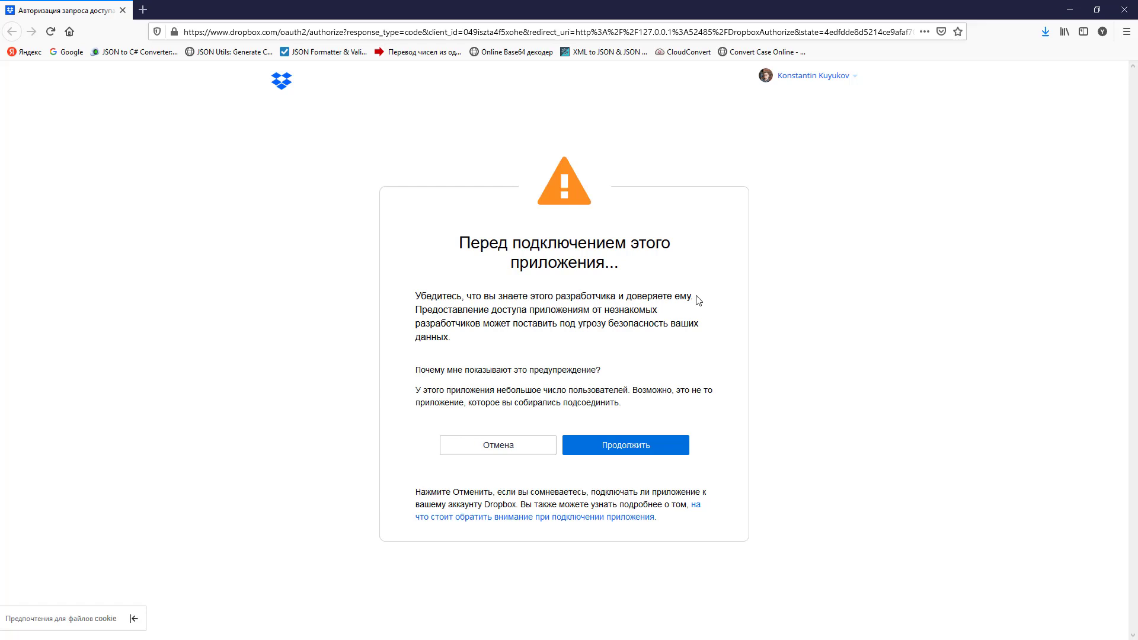
Step: Continue past Dropbox's unfamiliar-app warning to authorize KSuse Sender
{"action": "left_click", "coordinate": [628, 452]}
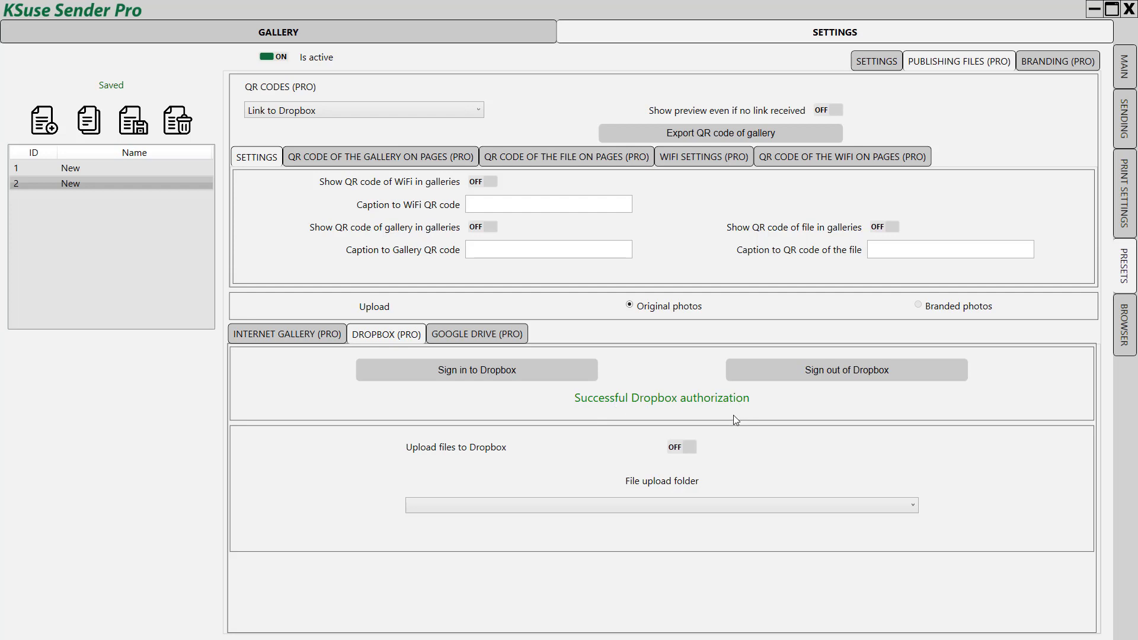
Step: Choose MyBigEvent as the Dropbox upload folder, enable Dropbox uploads, save the preset, and open MAIN
{"action": "left_click", "coordinate": [512, 507]}
{"action": "left_click", "coordinate": [557, 467]}
{"action": "left_click", "coordinate": [567, 505]}
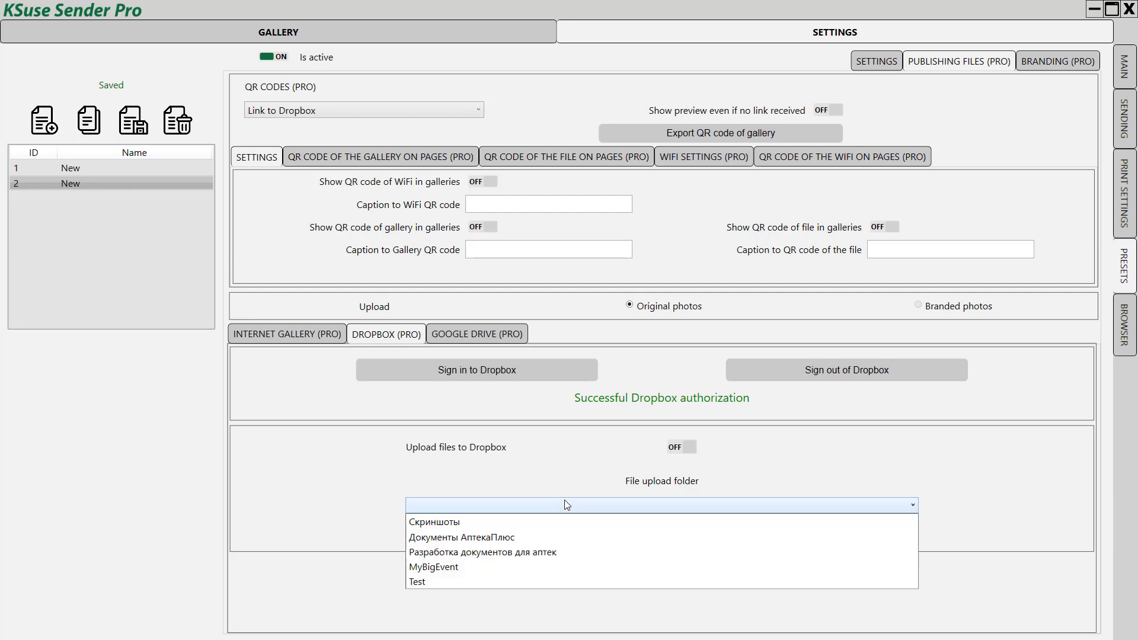
{"action": "left_click", "coordinate": [441, 567]}
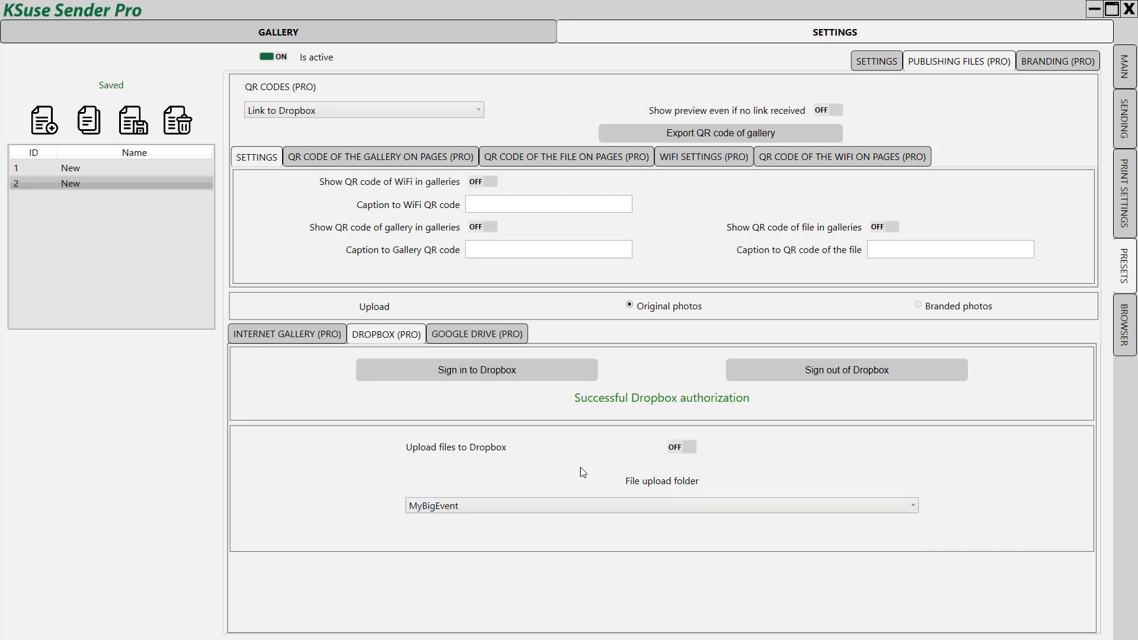
{"action": "left_click", "coordinate": [687, 448]}
{"action": "left_click", "coordinate": [608, 511]}
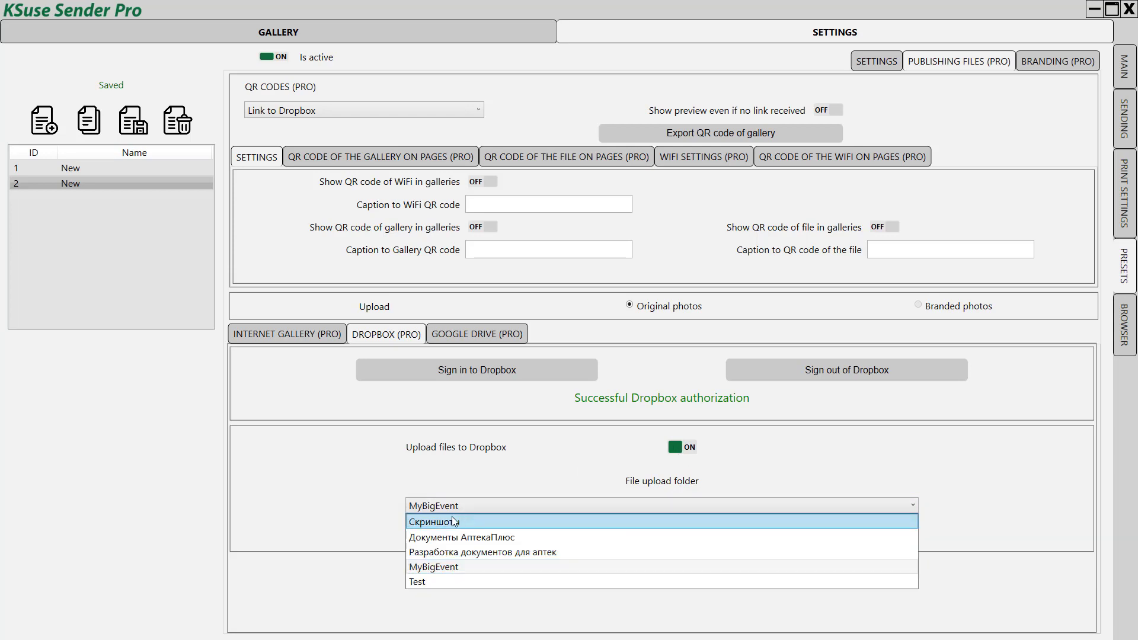
{"action": "left_click", "coordinate": [445, 566]}
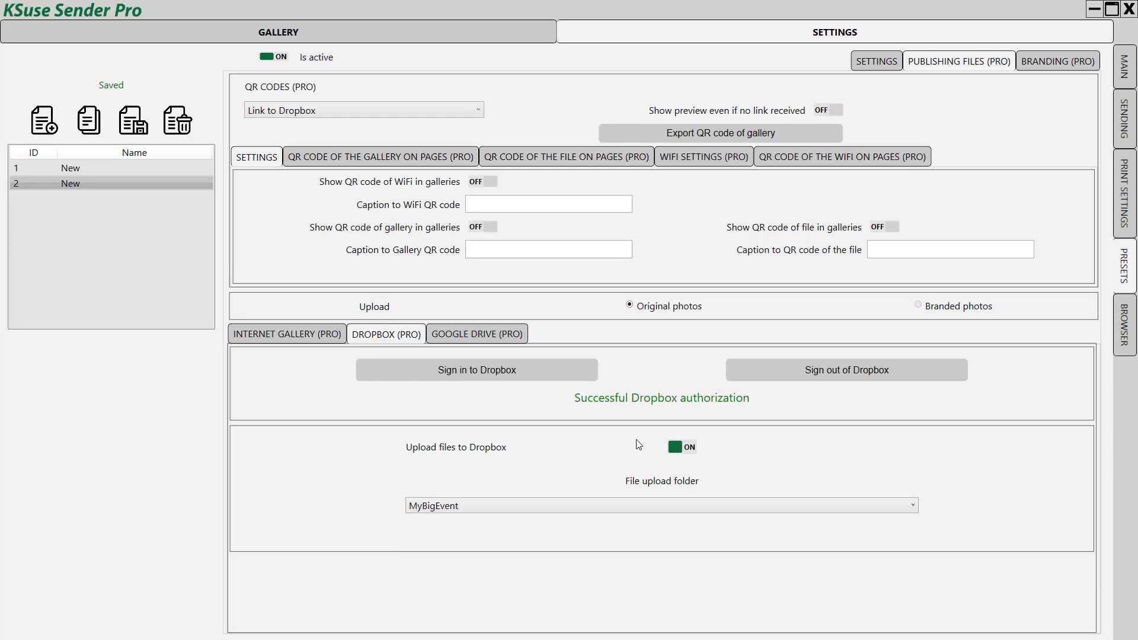
{"action": "left_click", "coordinate": [136, 128]}
{"action": "left_click", "coordinate": [1124, 70]}
Step: Scroll to the bottom of the log and clear KSuse Sender Pro's file cache
{"action": "scroll", "coordinate": [580, 475], "scroll_direction": "down", "scroll_amount": 5}
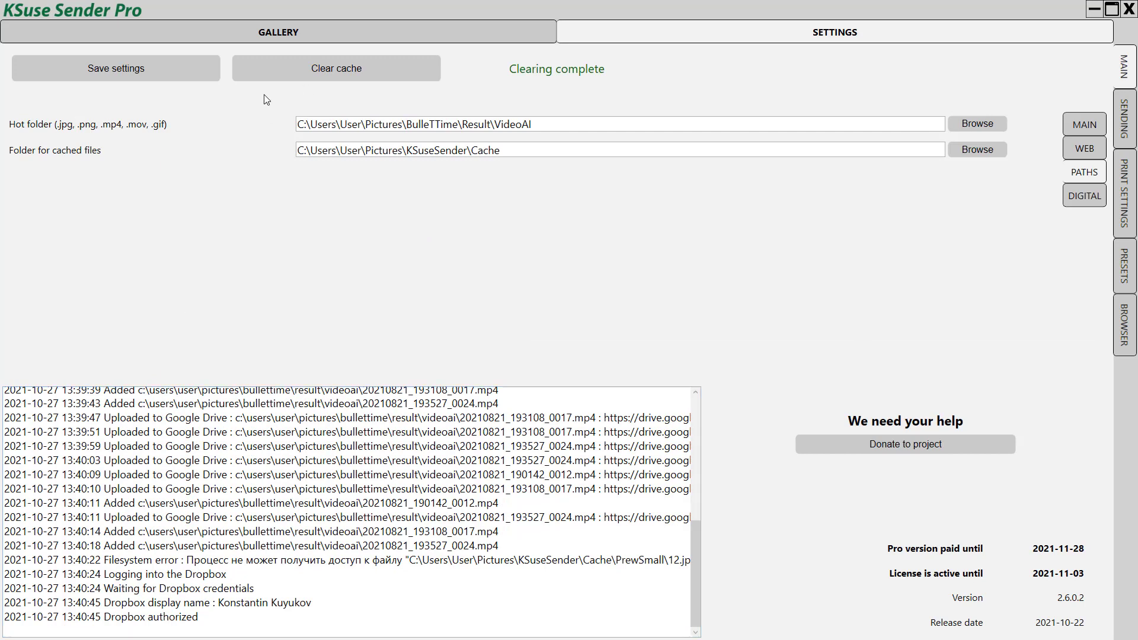
{"action": "left_click", "coordinate": [270, 71]}
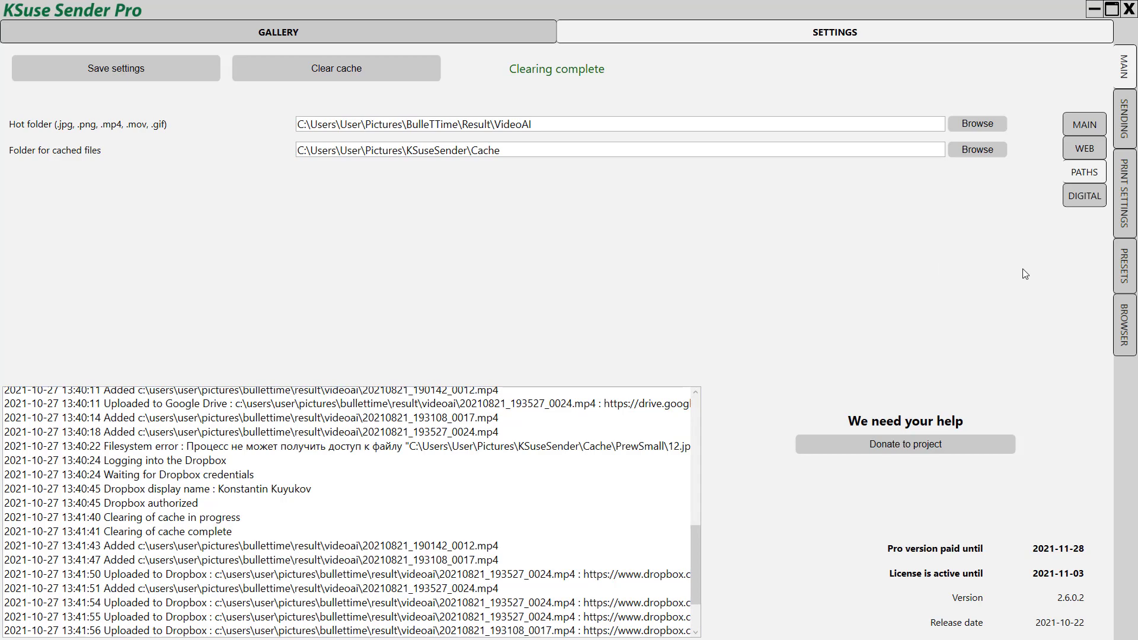
Step: Add a new preset, switch Is active on, save it, and show its Internet Gallery (Pro) settings
{"action": "left_click", "coordinate": [1126, 276]}
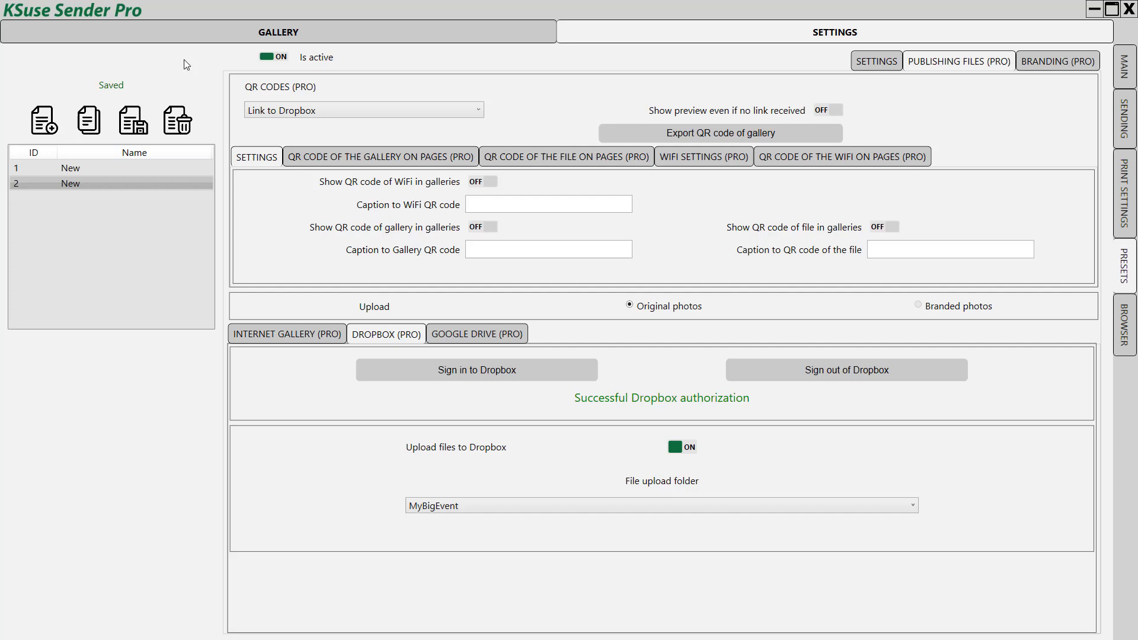
{"action": "left_click", "coordinate": [43, 126]}
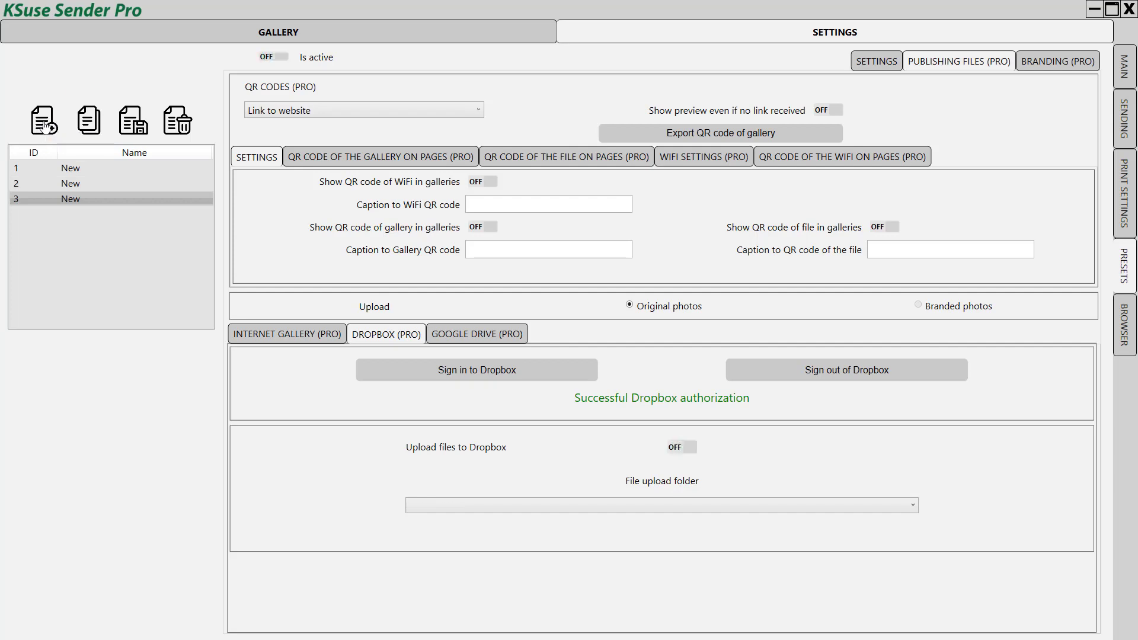
{"action": "left_click", "coordinate": [281, 56]}
{"action": "left_click", "coordinate": [138, 125]}
{"action": "left_click", "coordinate": [288, 336]}
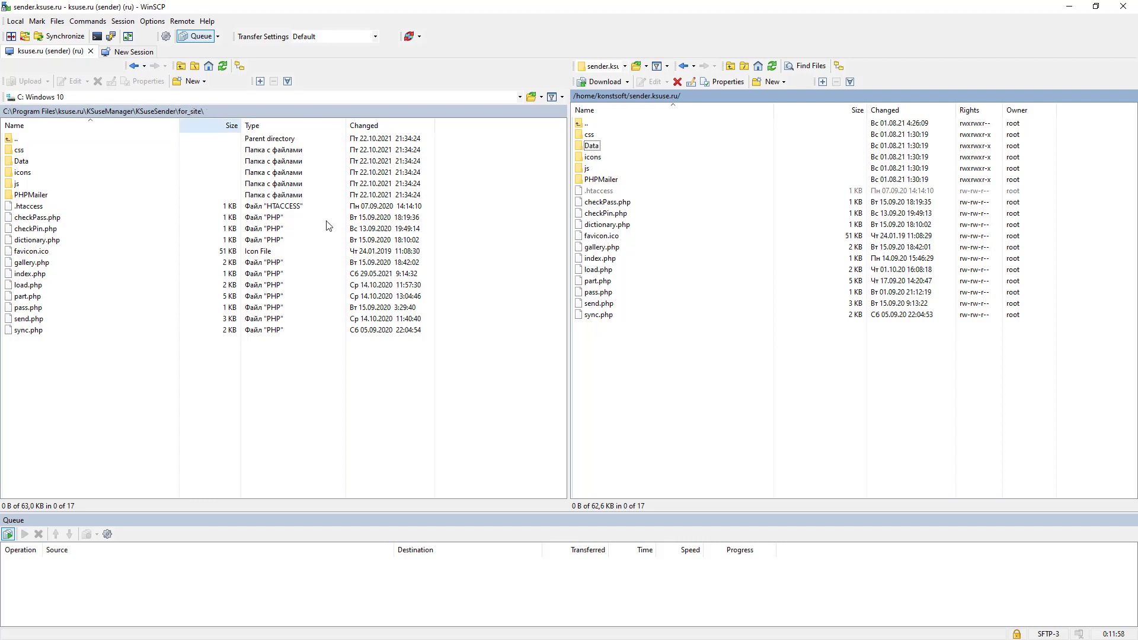
Step: Add Others write permission to the remote Data folder, setting it to 0777
{"action": "right_click", "coordinate": [599, 148]}
{"action": "left_click", "coordinate": [639, 289]}
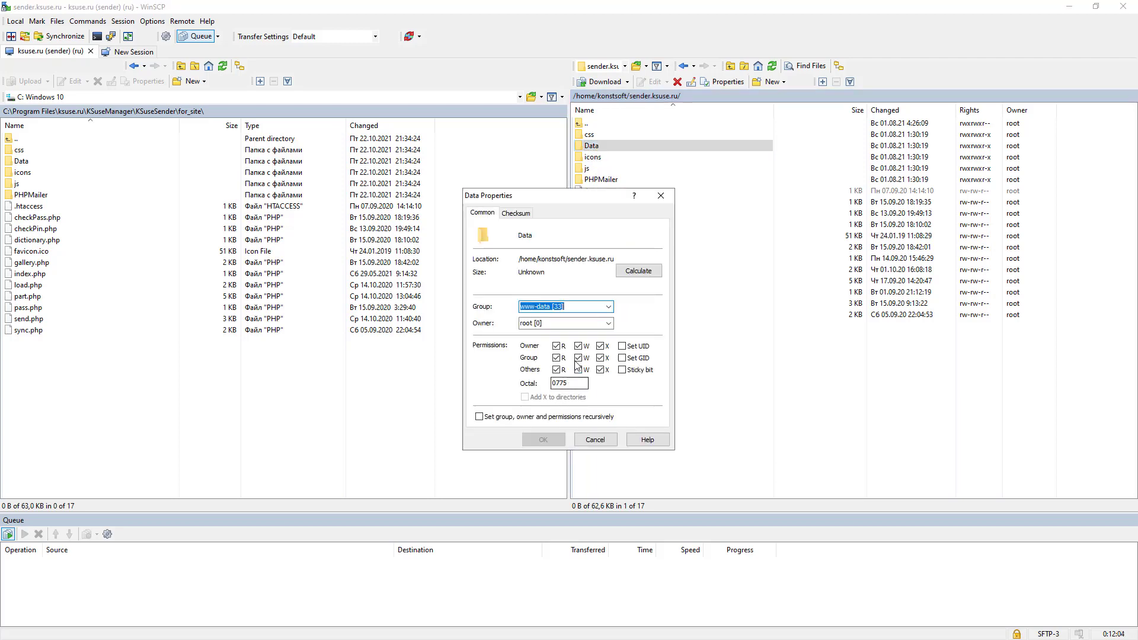
{"action": "left_click", "coordinate": [577, 369]}
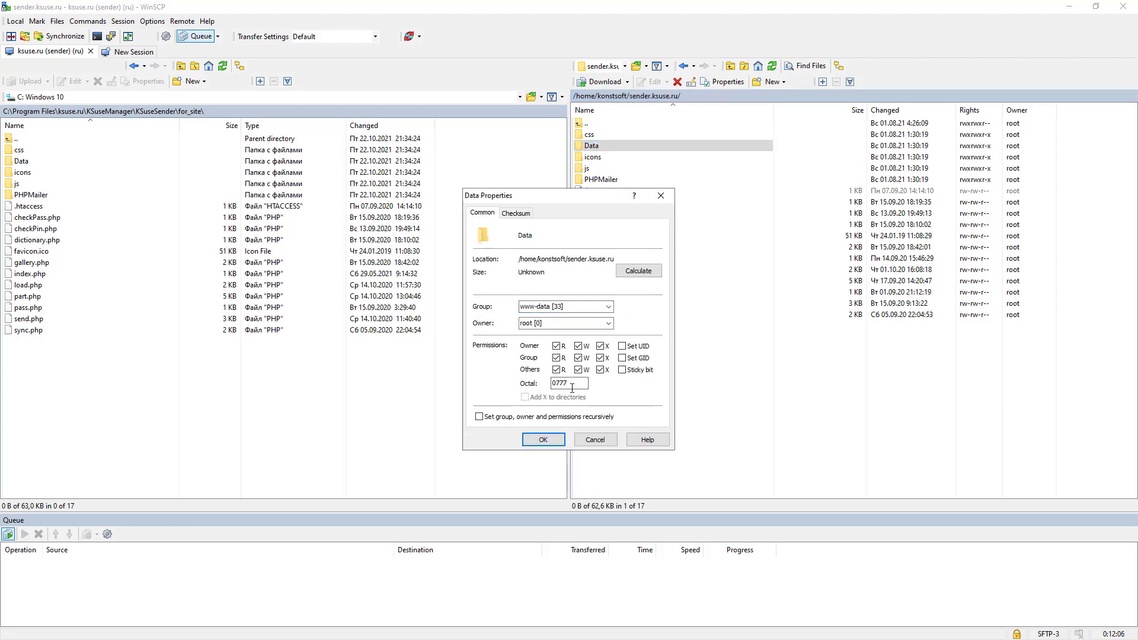
{"action": "left_click", "coordinate": [543, 440]}
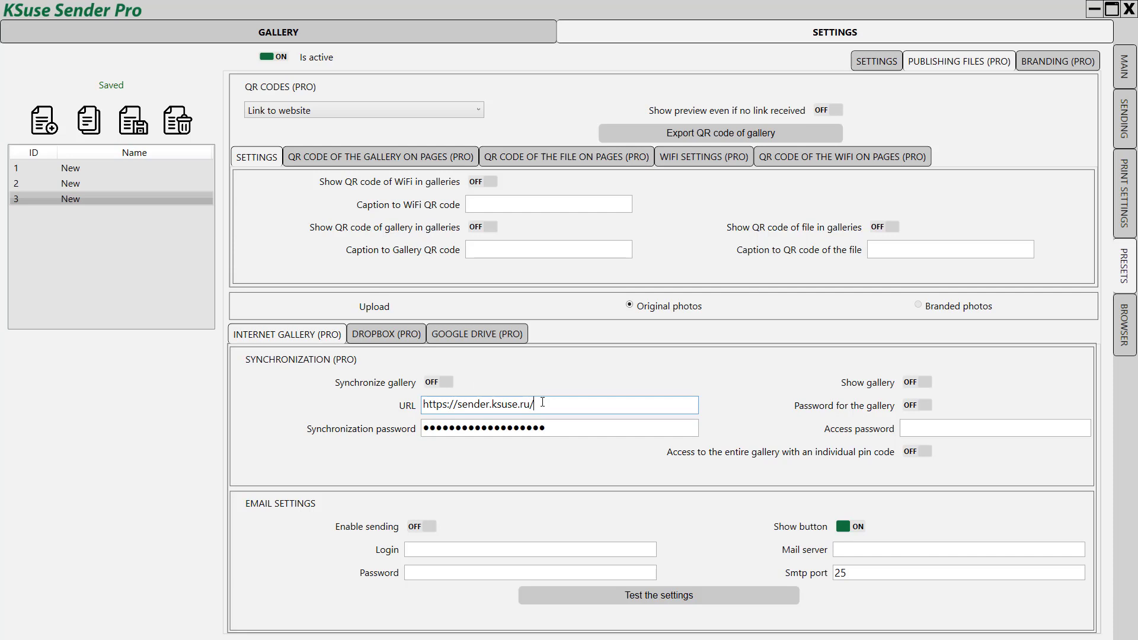
{"action": "left_click", "coordinate": [559, 425]}
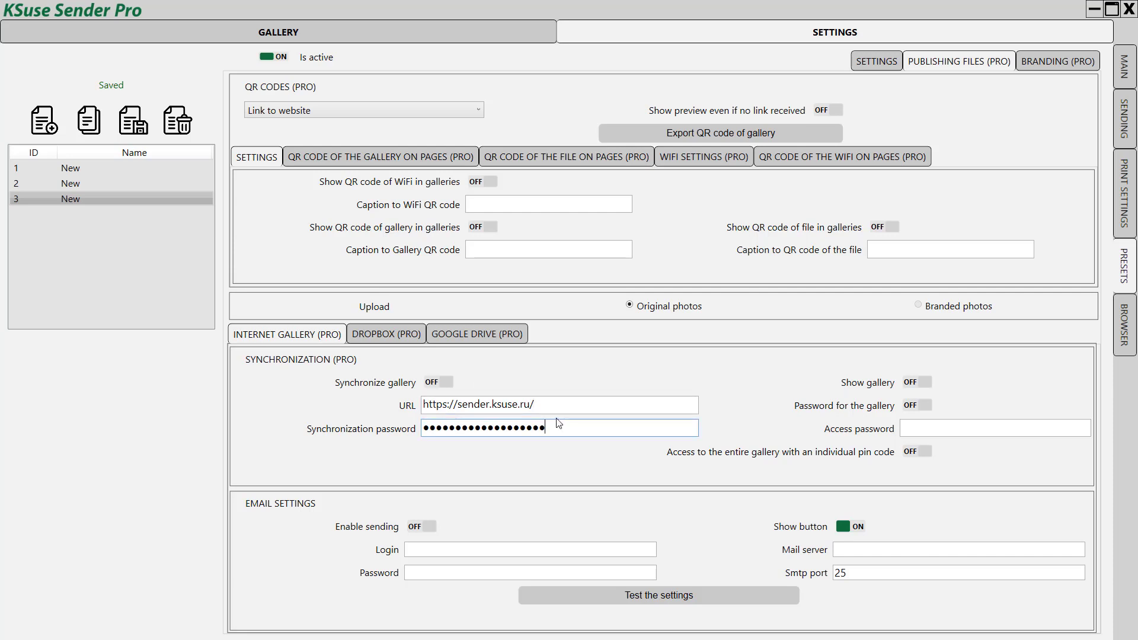
{"action": "left_click", "coordinate": [445, 383]}
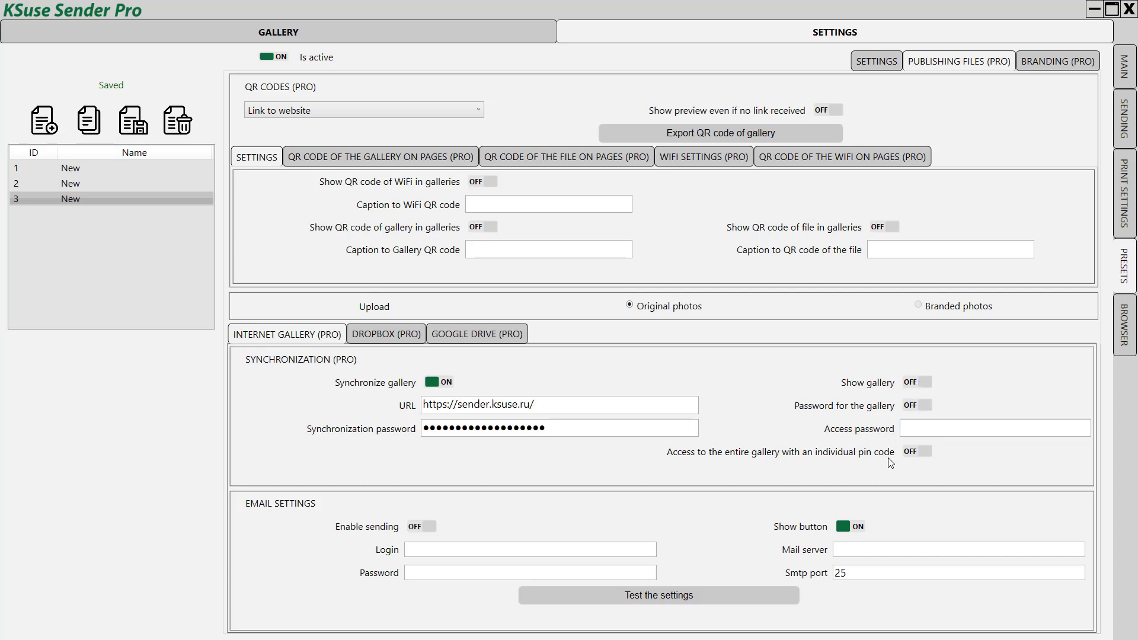
{"action": "left_click", "coordinate": [920, 384]}
Step: Save the gallery preset and select the final Success upload lines at the bottom of the main log
{"action": "left_click", "coordinate": [132, 134]}
{"action": "left_click", "coordinate": [1124, 66]}
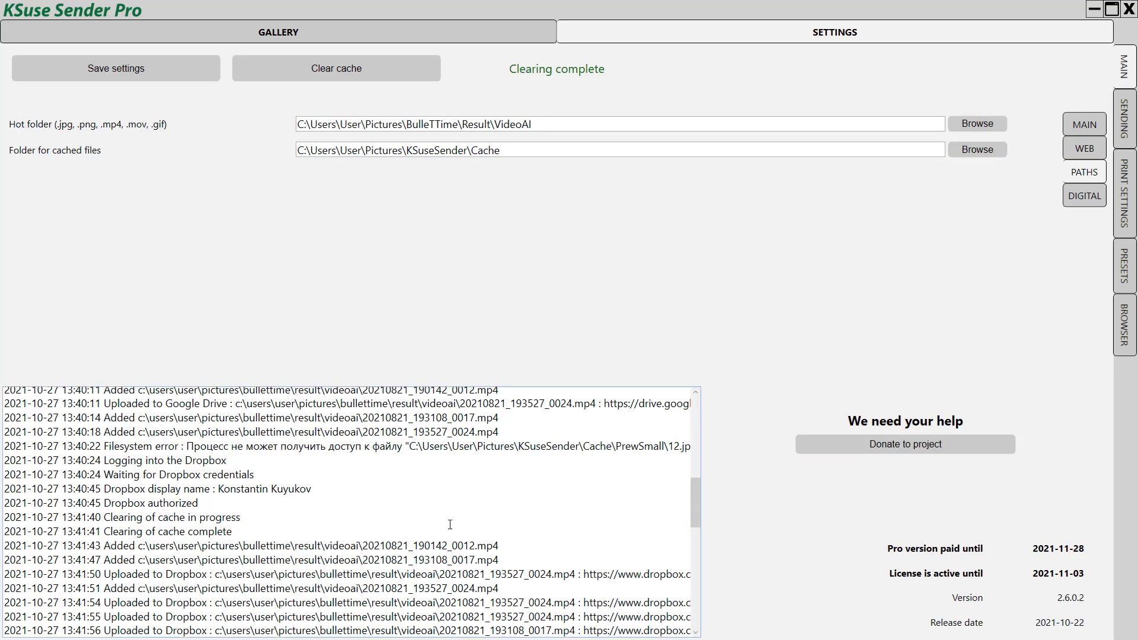
{"action": "scroll", "coordinate": [450, 524], "scroll_direction": "down", "scroll_amount": 9}
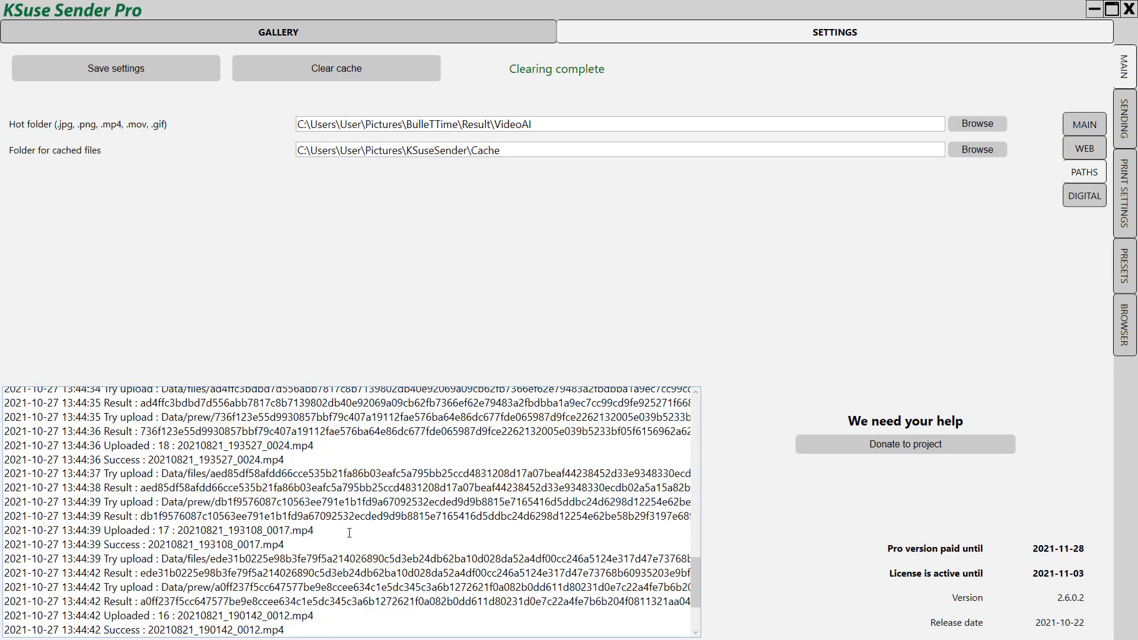
{"action": "triple_click", "coordinate": [109, 438]}
{"action": "left_click", "coordinate": [195, 608]}
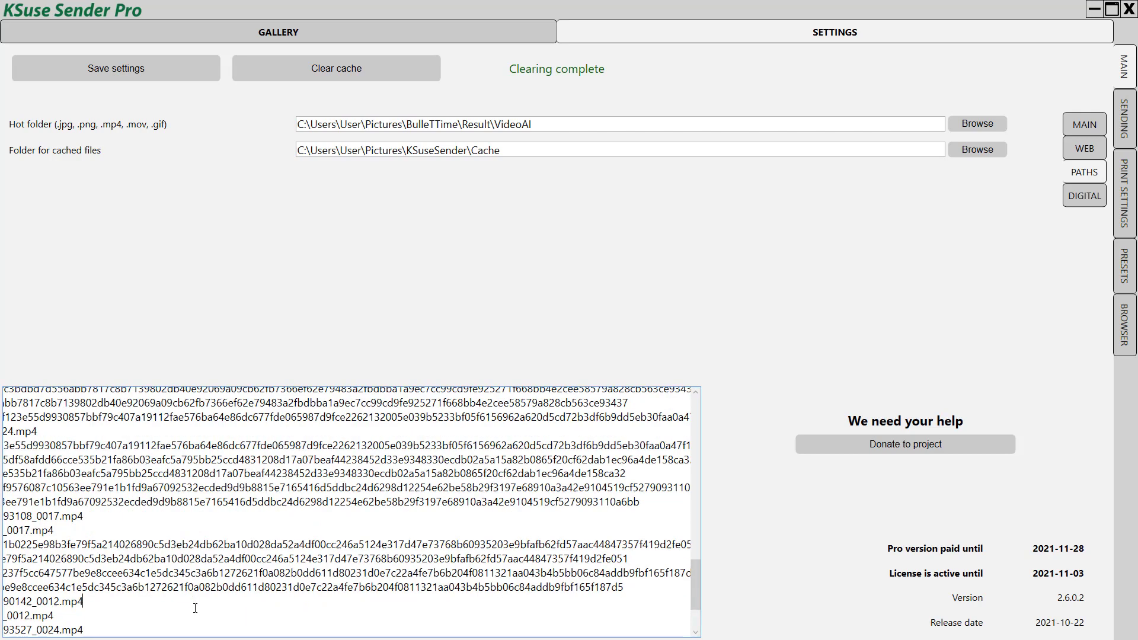
{"action": "left_click_drag", "start_coordinate": [194, 608], "coordinate": [5, 573]}
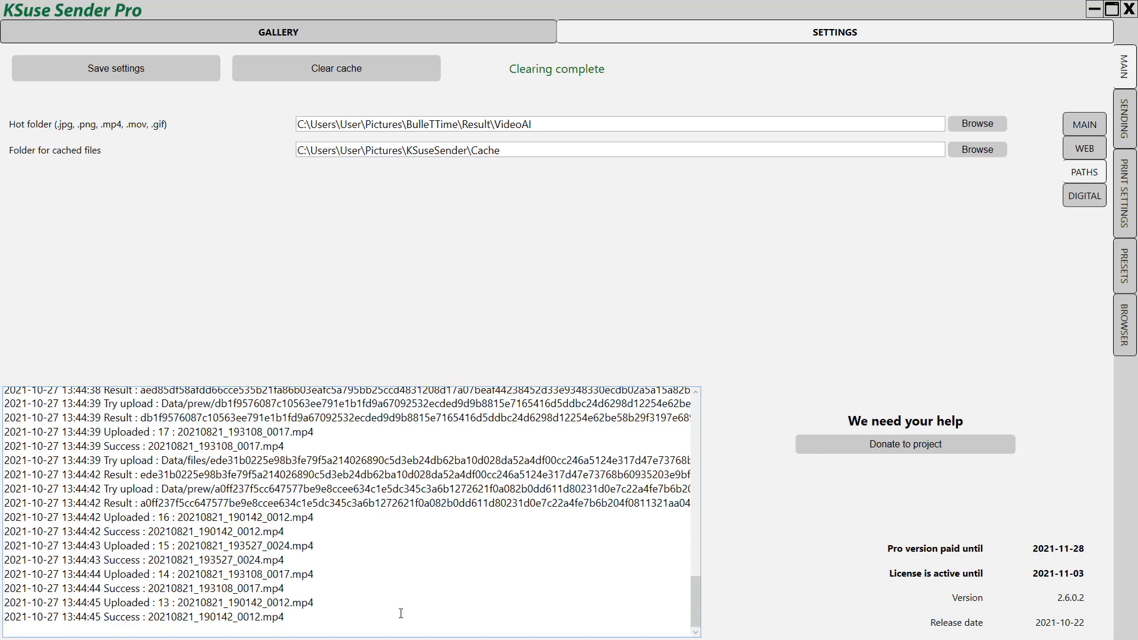
Step: Turn on the WiFi QR code with the caption 'Scan to connect to network'
{"action": "left_click", "coordinate": [1125, 277]}
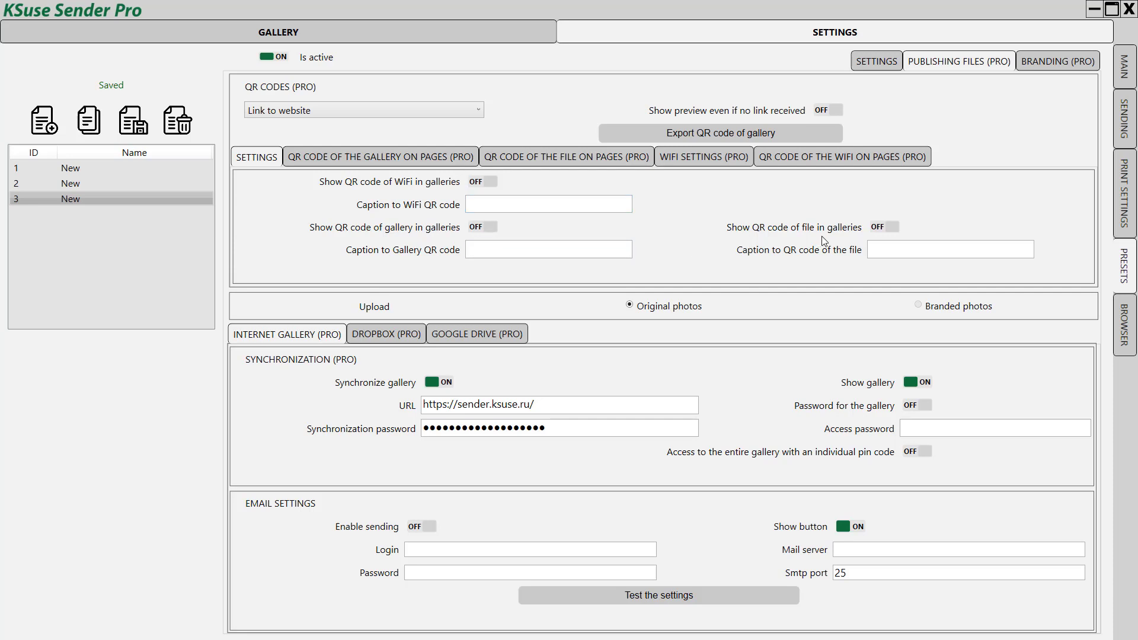
{"action": "left_click", "coordinate": [491, 182]}
{"action": "left_click", "coordinate": [474, 204]}
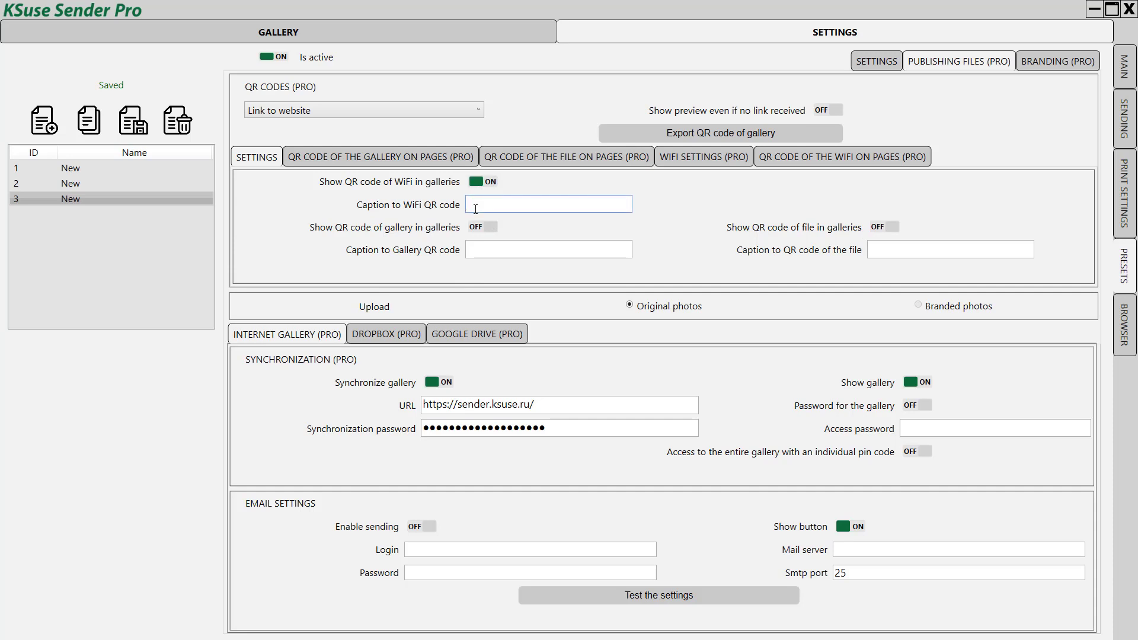
{"action": "type", "text": "Connect"}
{"action": "key", "text": "BackSpace"}
{"action": "key", "text": "BackSpace"}
{"action": "key", "text": "BackSpace"}
{"action": "key", "text": "BackSpace"}
{"action": "key", "text": "BackSpace"}
{"action": "key", "text": "BackSpace"}
{"action": "key", "text": "BackSpace"}
{"action": "type", "text": "Scan to connect to network"}
Step: Enable the gallery and file QR codes captioned 'Scan to view Gallery' and 'Scan to download File'
{"action": "left_click", "coordinate": [495, 249]}
{"action": "type", "text": "Scan to view Gallery"}
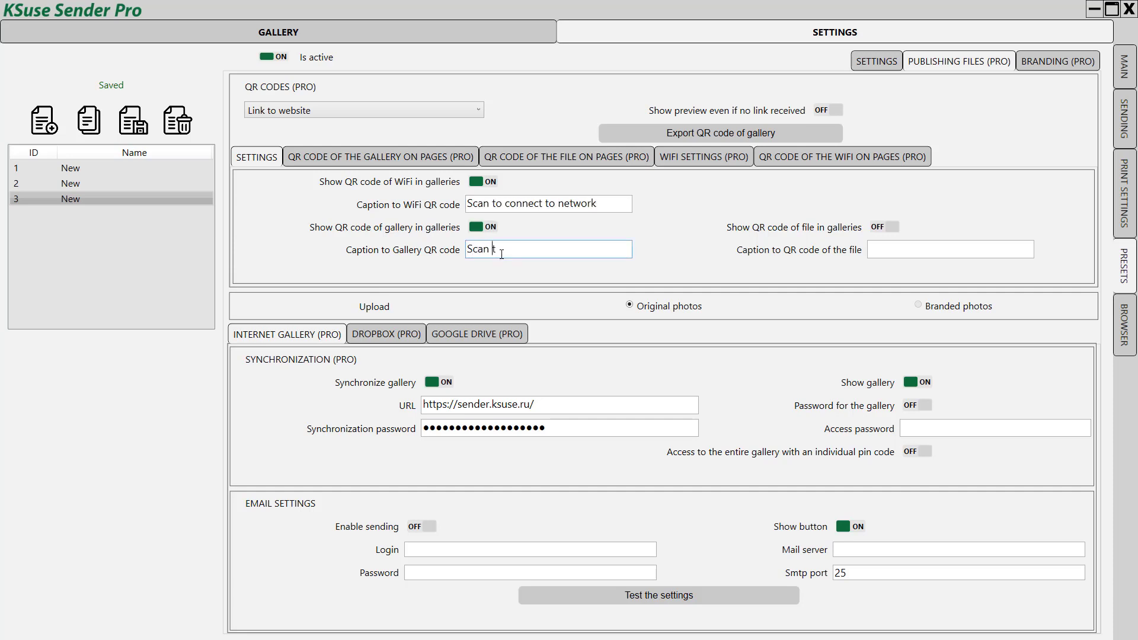
{"action": "left_click", "coordinate": [958, 251]}
{"action": "type", "text": "Scan to download file"}
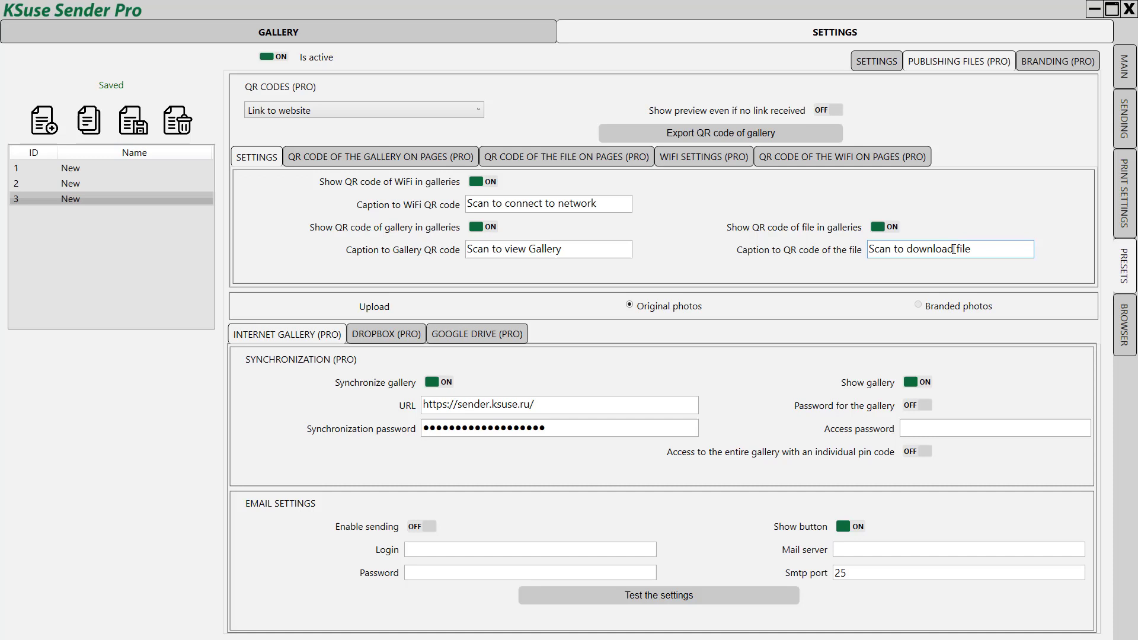
{"action": "key", "text": "Delete"}
{"action": "type", "text": "F"}
{"action": "left_click", "coordinate": [384, 270]}
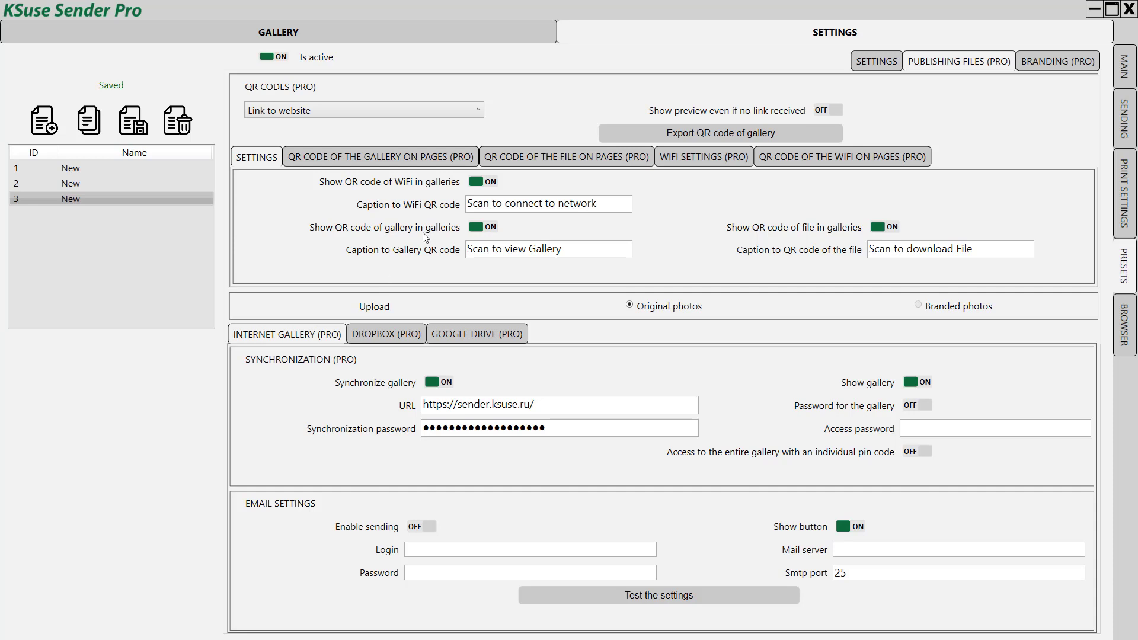
Step: Show the gallery QR code on the last page, keeping it left-aligned
{"action": "left_click", "coordinate": [394, 156]}
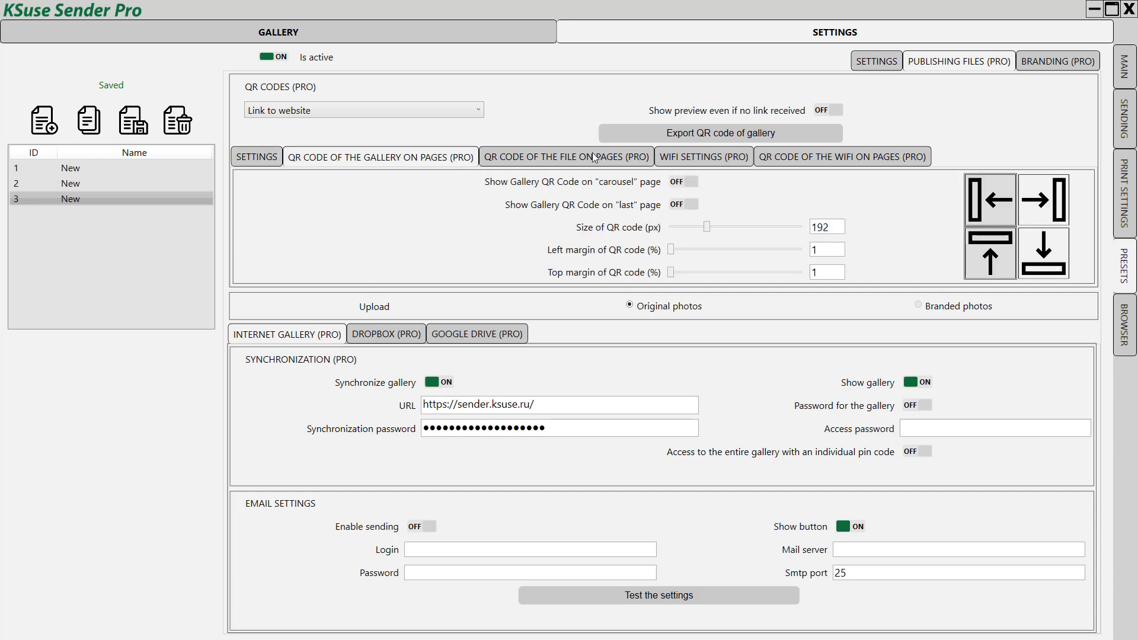
{"action": "left_click", "coordinate": [557, 160]}
{"action": "left_click", "coordinate": [821, 162]}
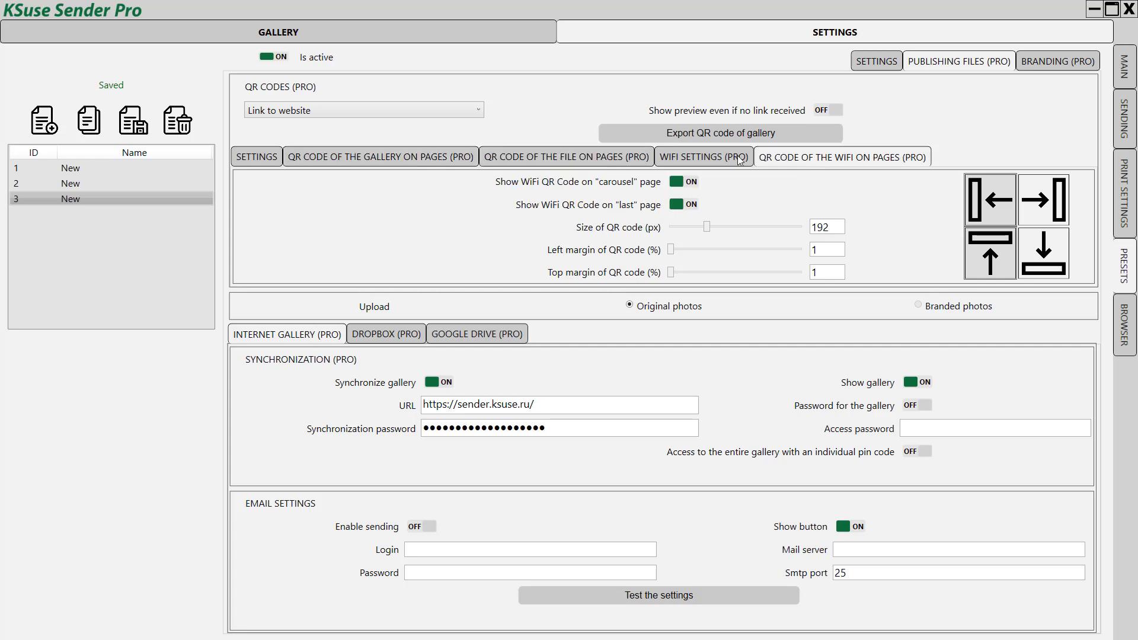
{"action": "left_click", "coordinate": [556, 163]}
{"action": "left_click", "coordinate": [396, 155]}
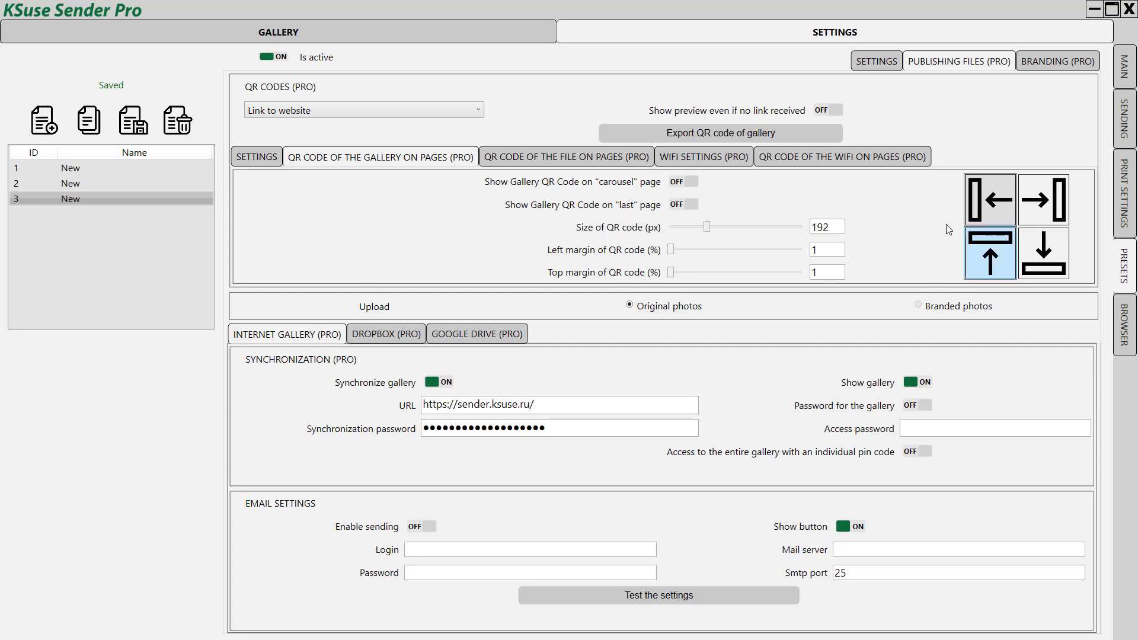
{"action": "left_click", "coordinate": [691, 204]}
{"action": "left_click", "coordinate": [1046, 202]}
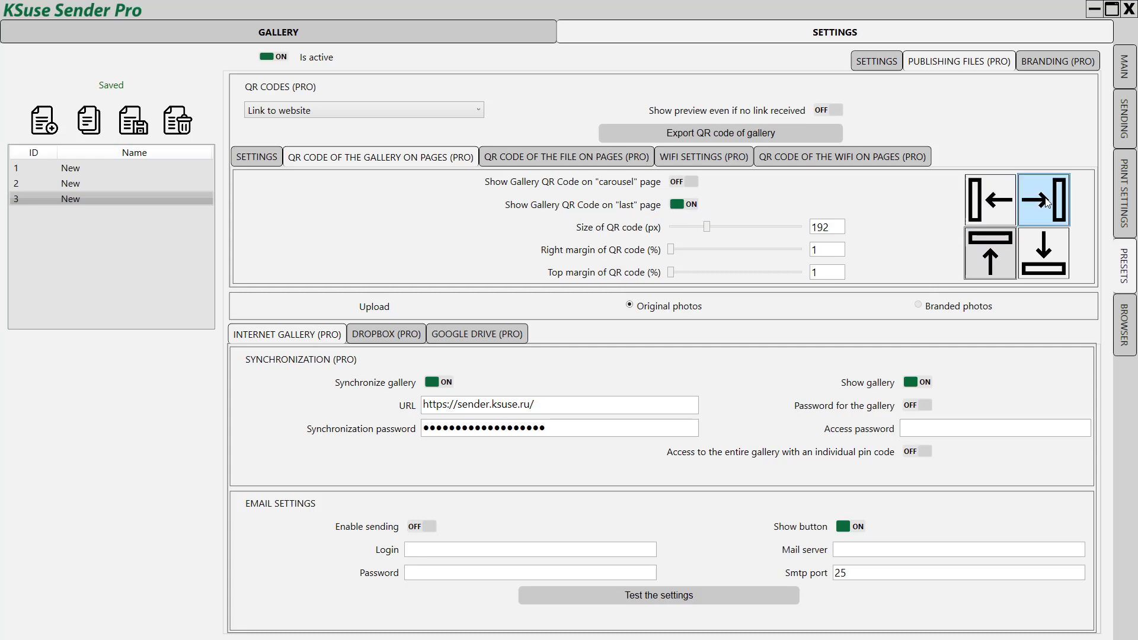
{"action": "left_click", "coordinate": [993, 208]}
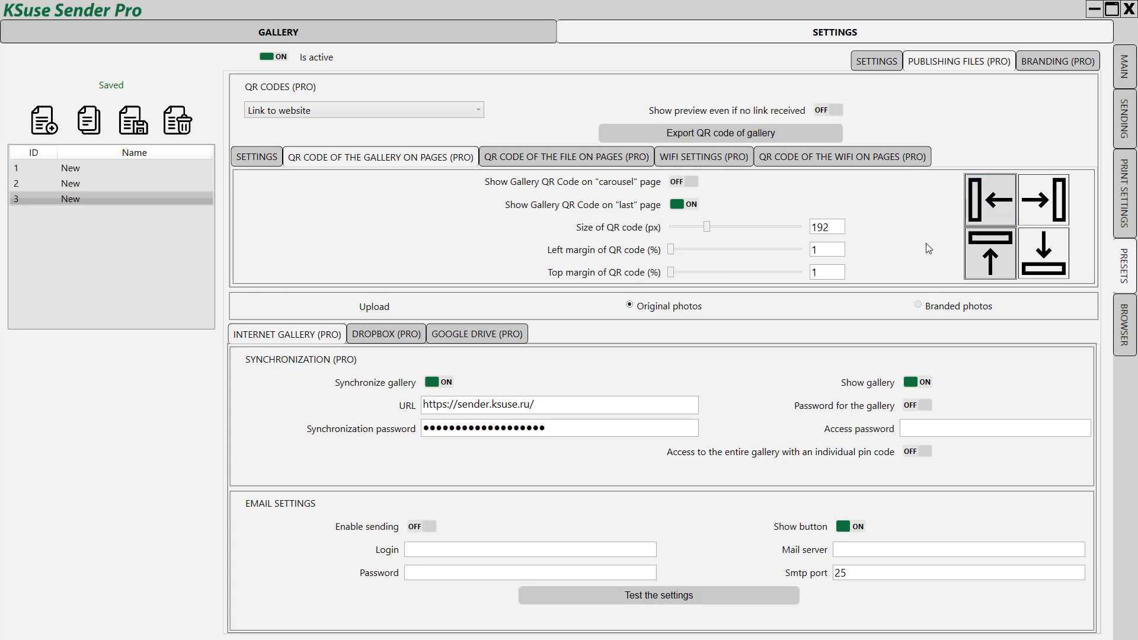
Step: Set the gallery QR code's left and top margins to 4% and save the preset
{"action": "left_click", "coordinate": [835, 229]}
{"action": "left_click", "coordinate": [825, 250]}
{"action": "key", "text": "BackSpace"}
{"action": "type", "text": "4"}
{"action": "key", "text": "Tab"}
{"action": "left_click", "coordinate": [127, 125]}
Step: Switch to Main > Web to view the local gallery, carousel and last-video links
{"action": "left_click", "coordinate": [1131, 66]}
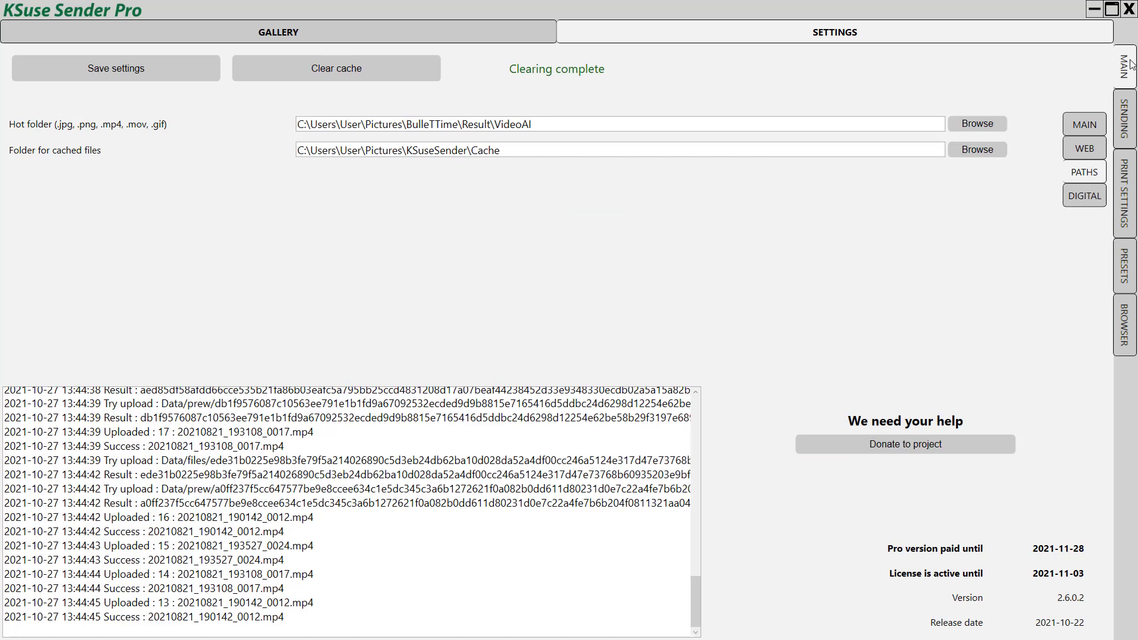
{"action": "left_click", "coordinate": [1092, 151]}
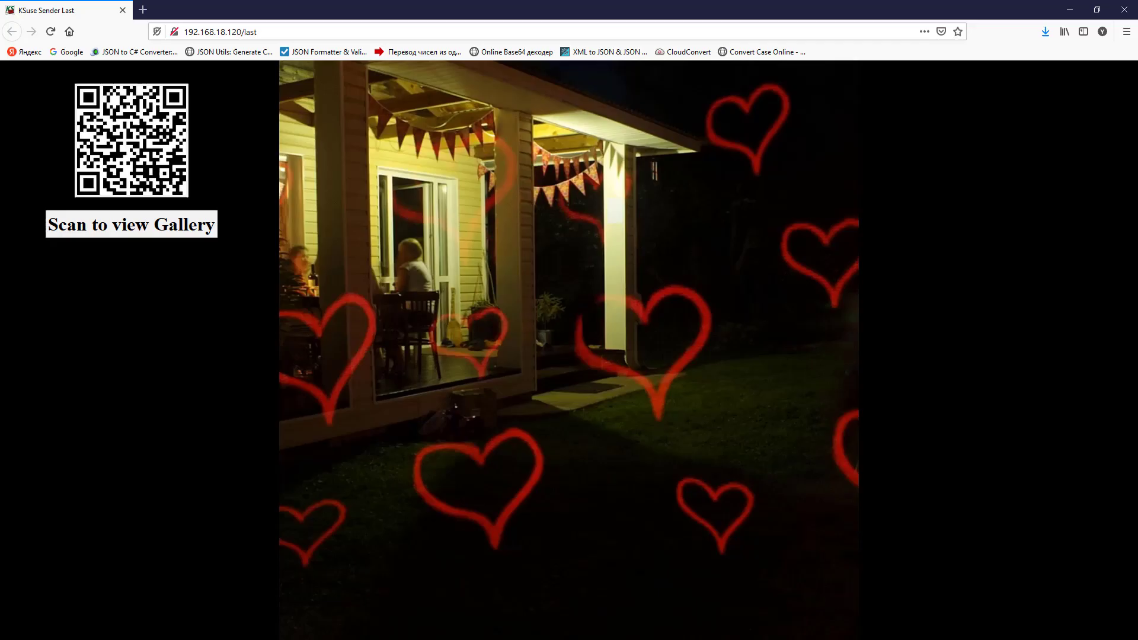
{"action": "key", "text": "alt+Tab"}
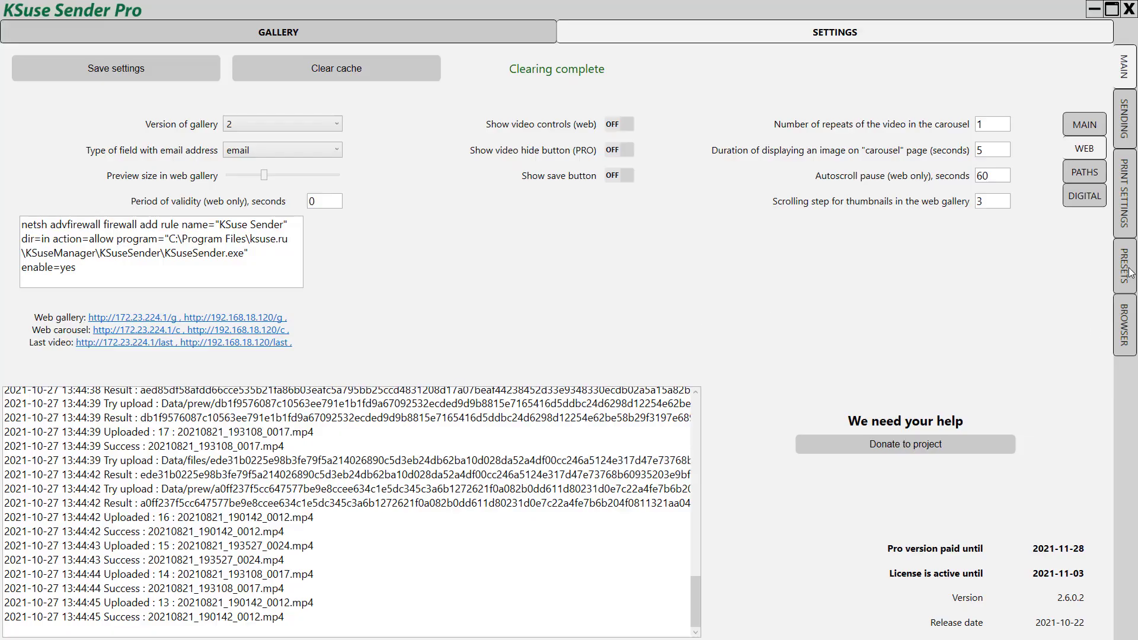
Step: In Presets, move from the file QR code options to the WiFi Settings tab
{"action": "left_click", "coordinate": [1123, 272]}
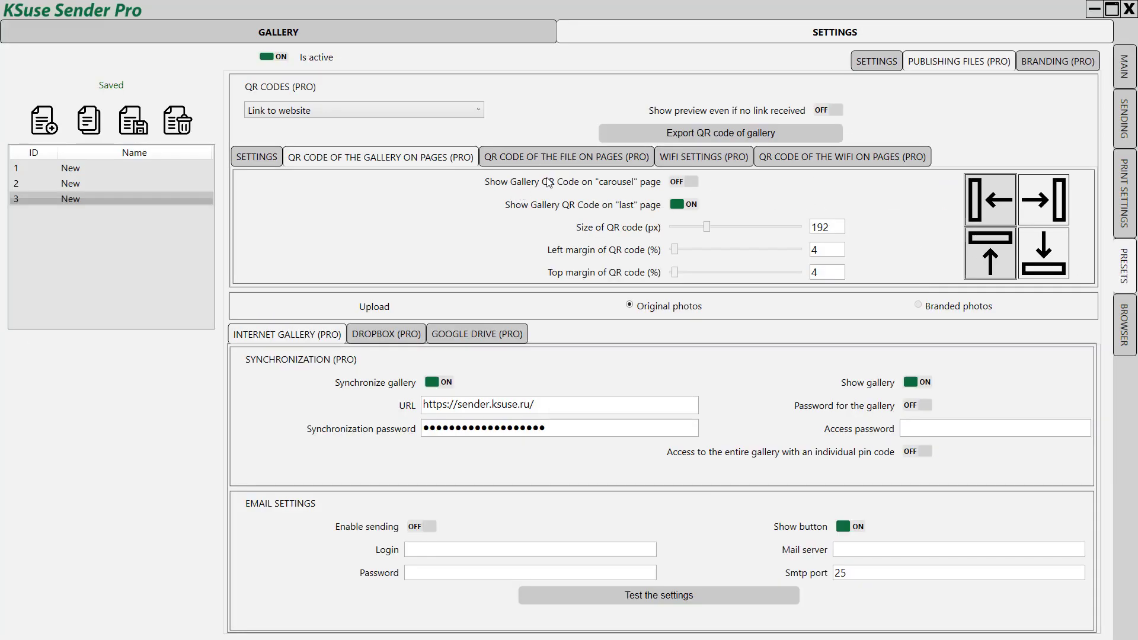
{"action": "left_click", "coordinate": [560, 157]}
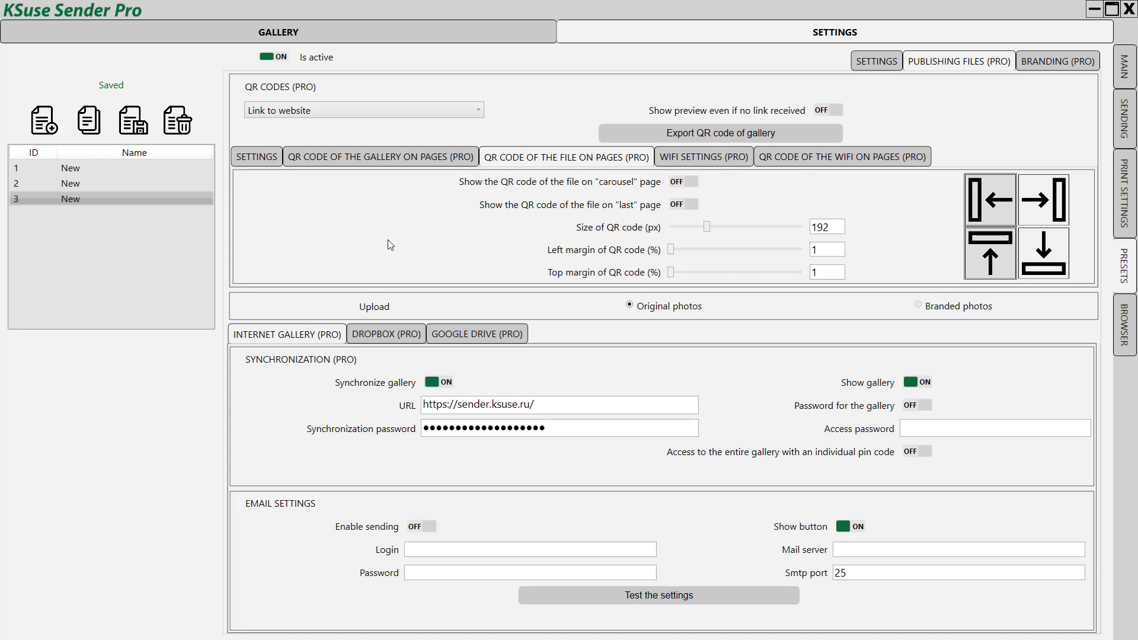
{"action": "left_click", "coordinate": [698, 155]}
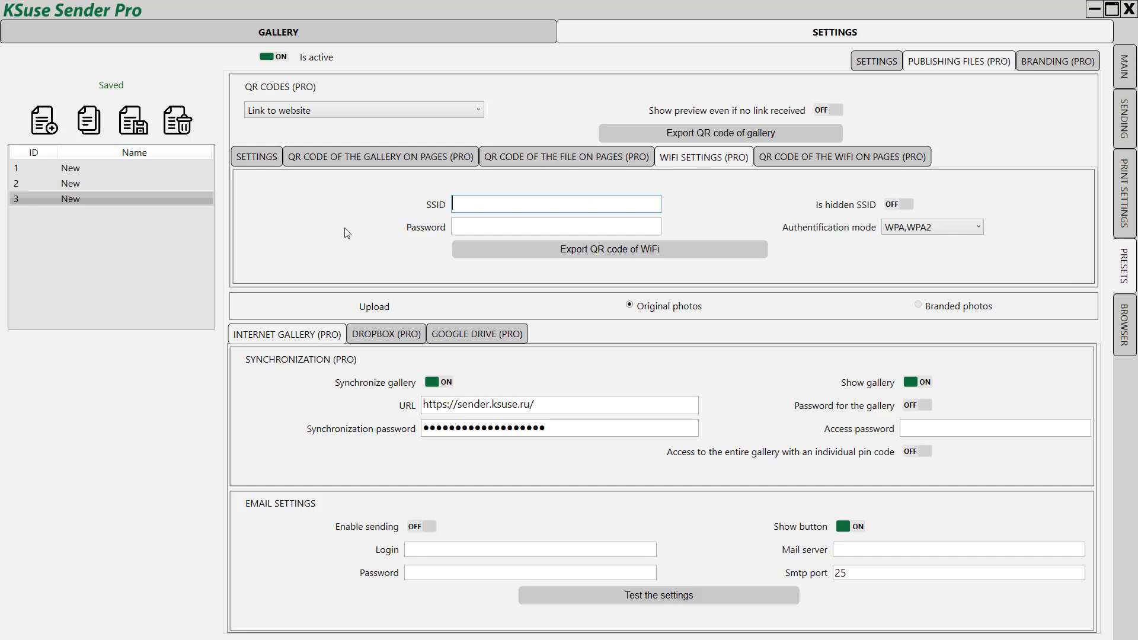
Step: Keep WPA,WPA2 as the WiFi QR code's authentication mode
{"action": "key", "text": "Tab"}
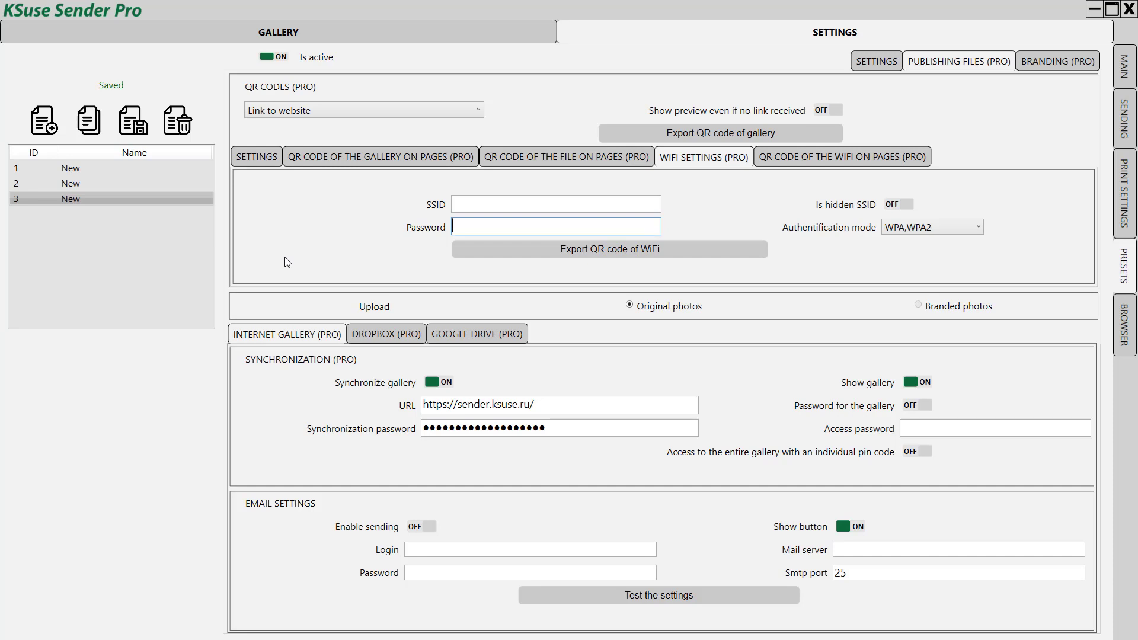
{"action": "left_click", "coordinate": [918, 228]}
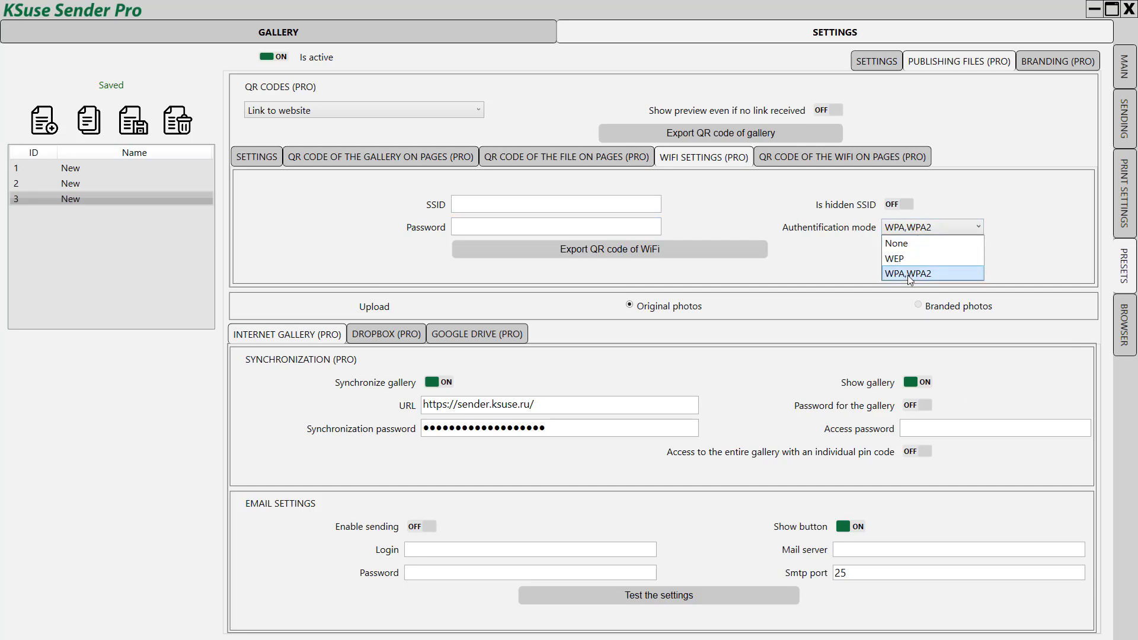
{"action": "left_click", "coordinate": [478, 201]}
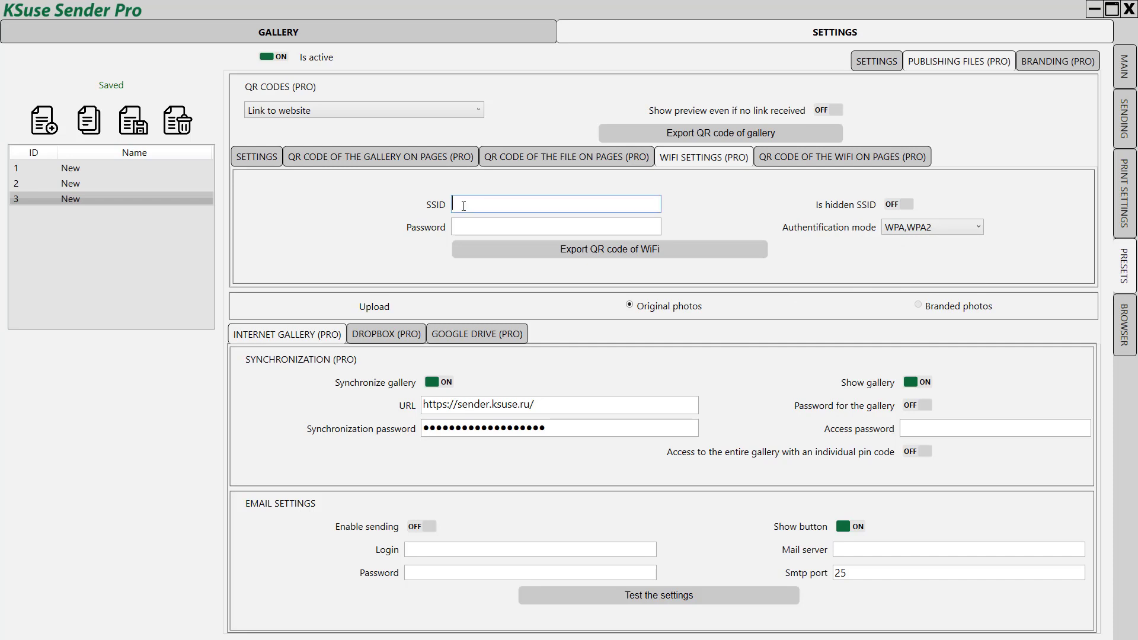
{"action": "left_click", "coordinate": [455, 233]}
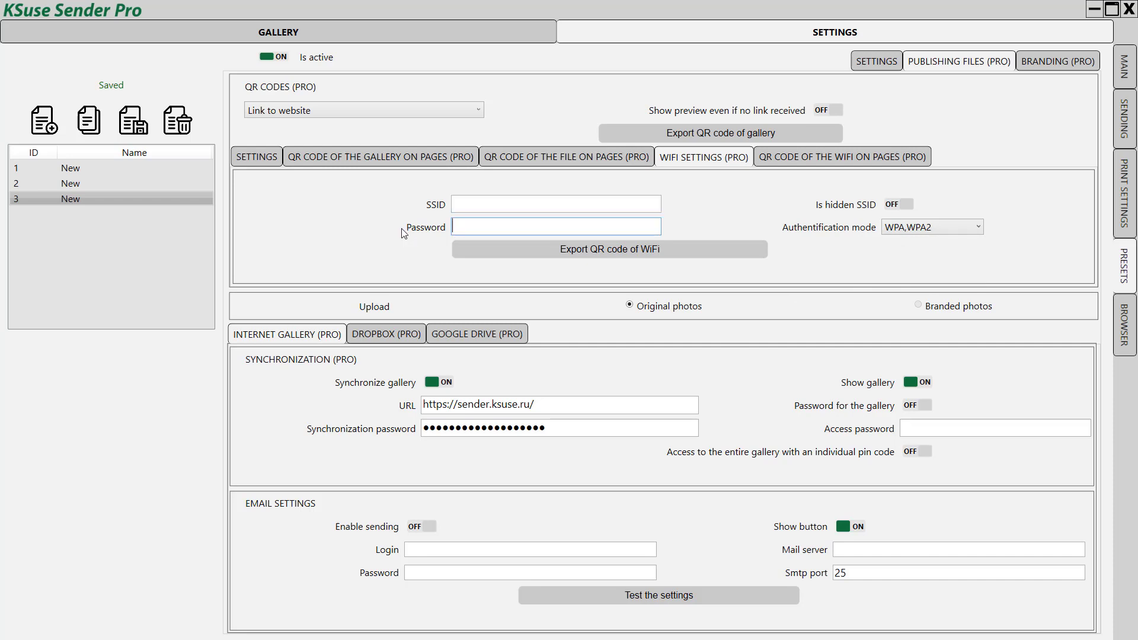
Step: Enter WiFi SSID YakonTest and the network password, save, and open WiFi-on-pages QR options
{"action": "left_click", "coordinate": [541, 203]}
{"action": "type", "text": "YakonTest"}
{"action": "left_click", "coordinate": [529, 227]}
{"action": "type", "text": "12345678"}
{"action": "left_click", "coordinate": [136, 124]}
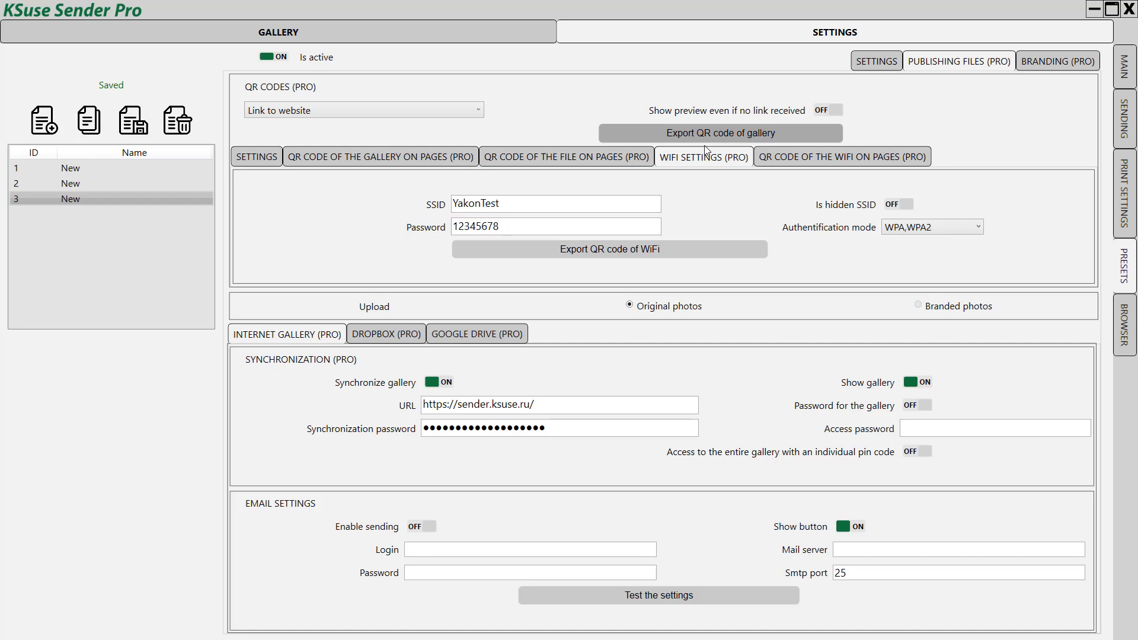
{"action": "left_click", "coordinate": [816, 155]}
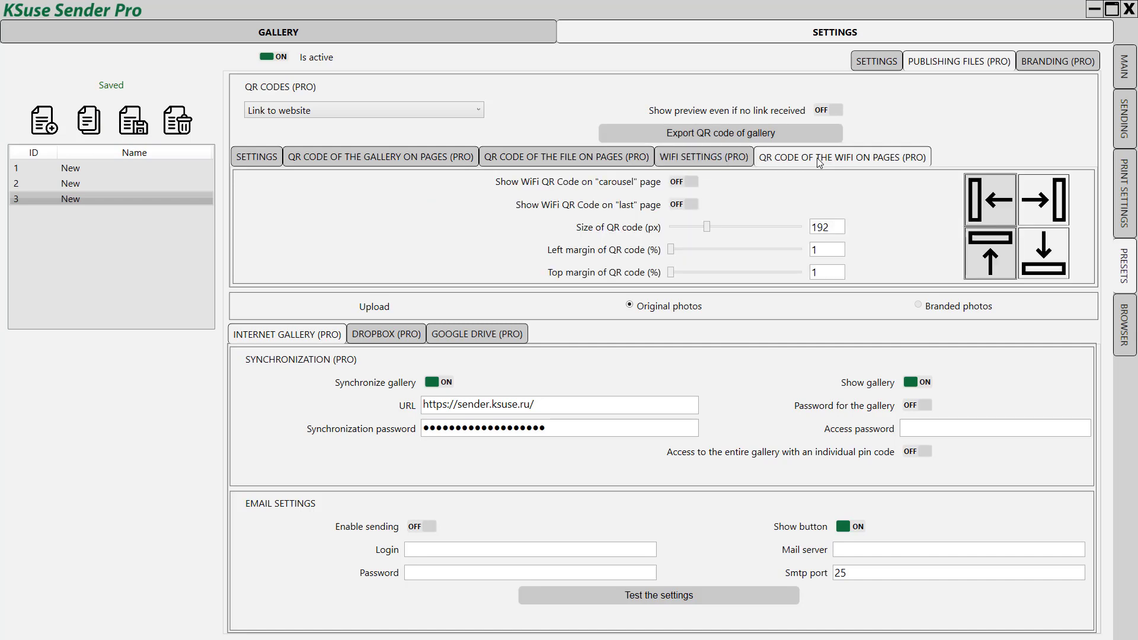
Step: Anchor the WiFi QR code to the bottom-right corner with 4% right and bottom margins
{"action": "left_click", "coordinate": [1046, 262]}
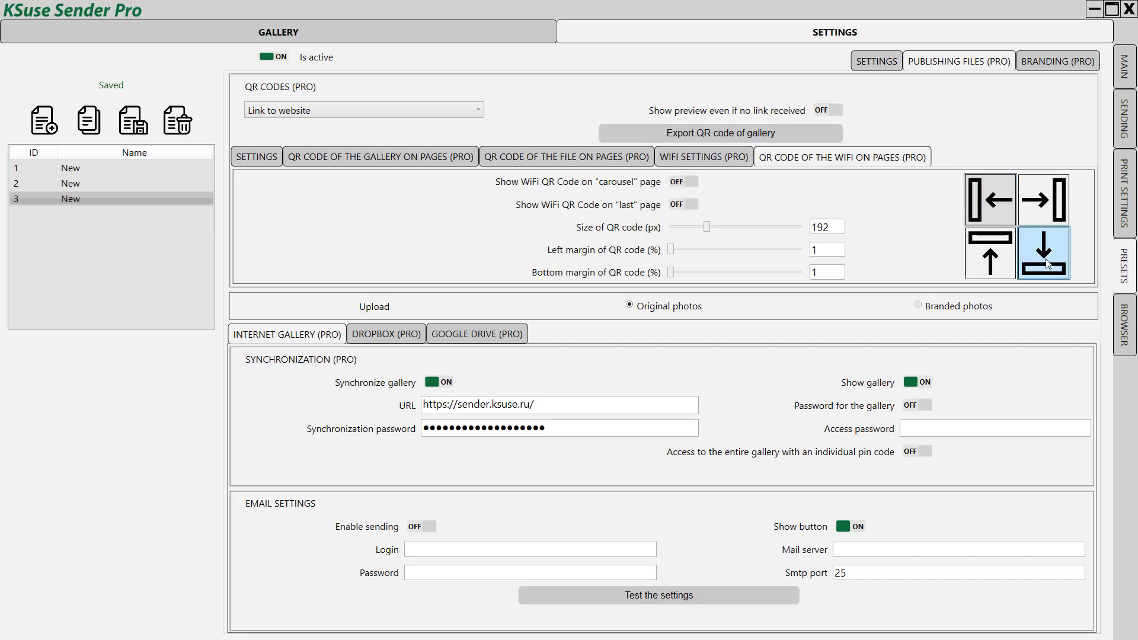
{"action": "left_click", "coordinate": [1052, 201]}
{"action": "double_click", "coordinate": [828, 253]}
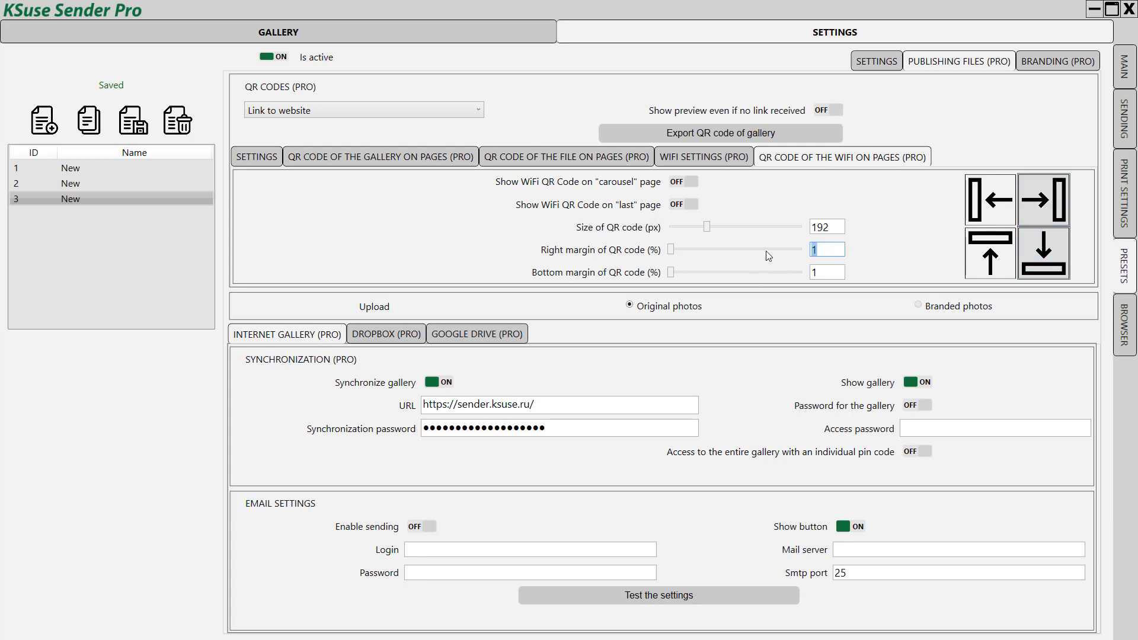
{"action": "type", "text": "4"}
{"action": "key", "text": "Tab"}
{"action": "type", "text": "4"}
{"action": "key", "text": "Tab"}
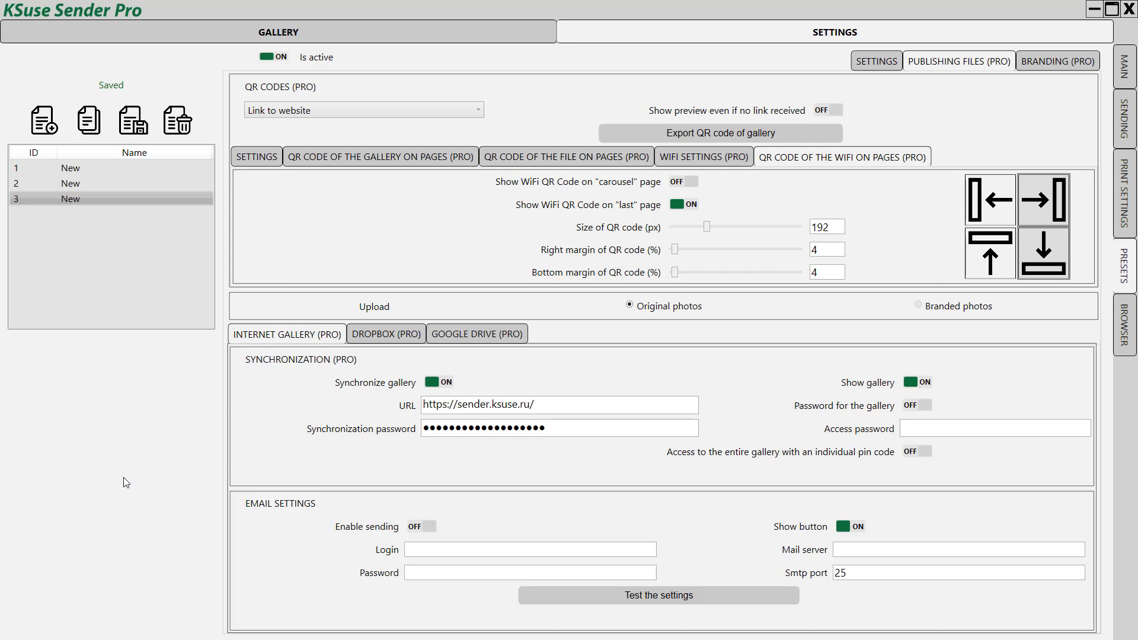
Step: In the Dropbox settings, enable 'Show preview even if no link received'
{"action": "left_click", "coordinate": [392, 335]}
{"action": "left_click", "coordinate": [460, 336]}
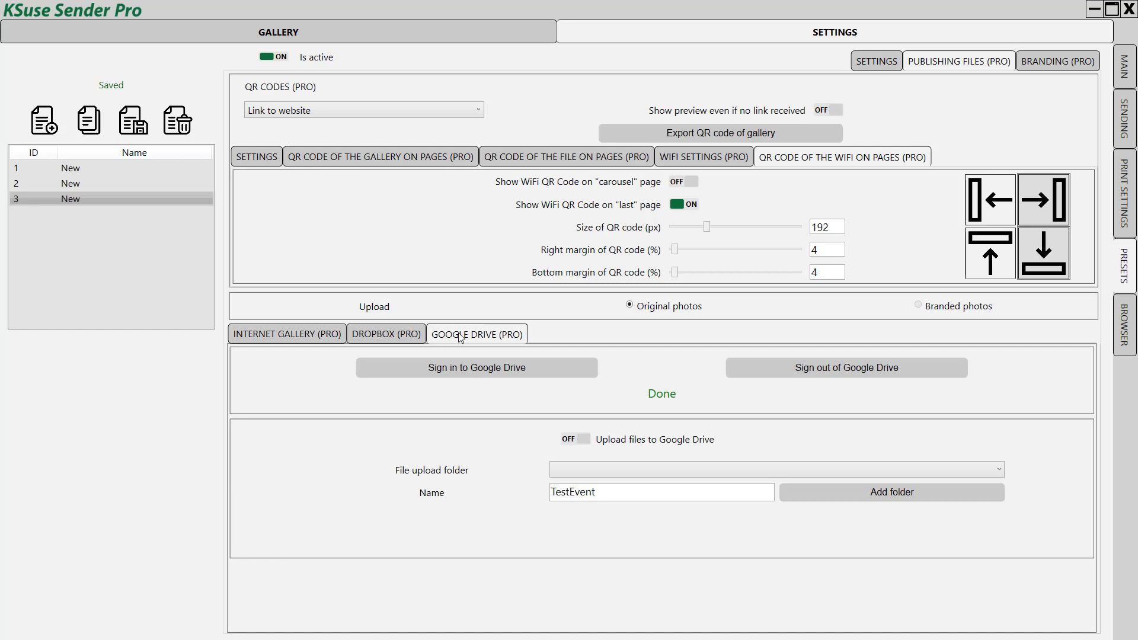
{"action": "left_click", "coordinate": [371, 332]}
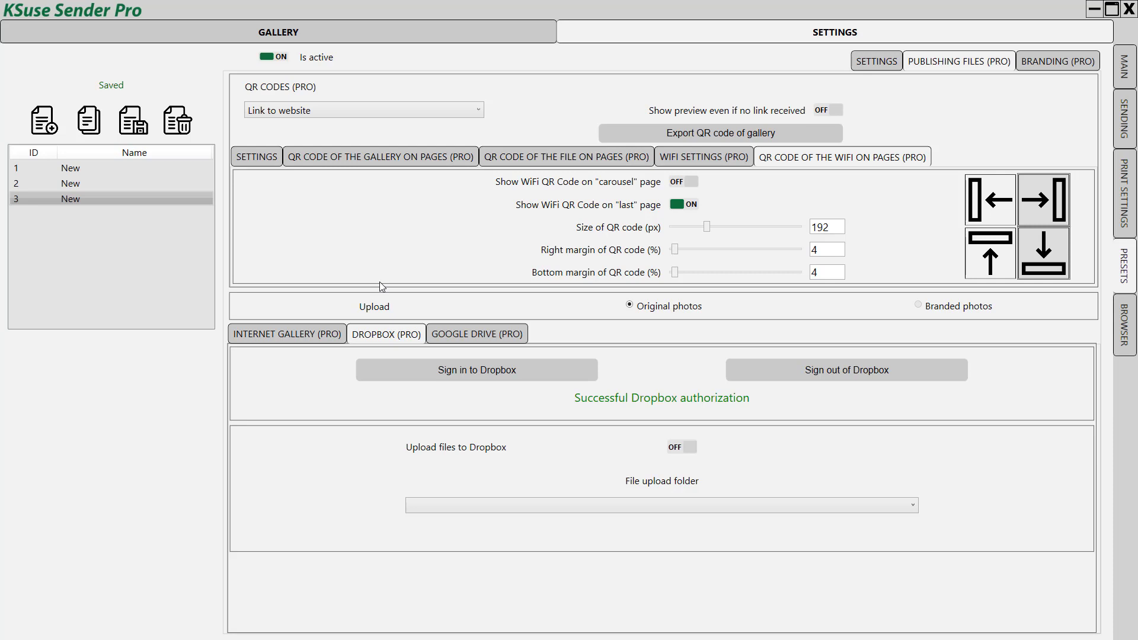
{"action": "left_click", "coordinate": [831, 109]}
{"action": "left_click", "coordinate": [456, 112]}
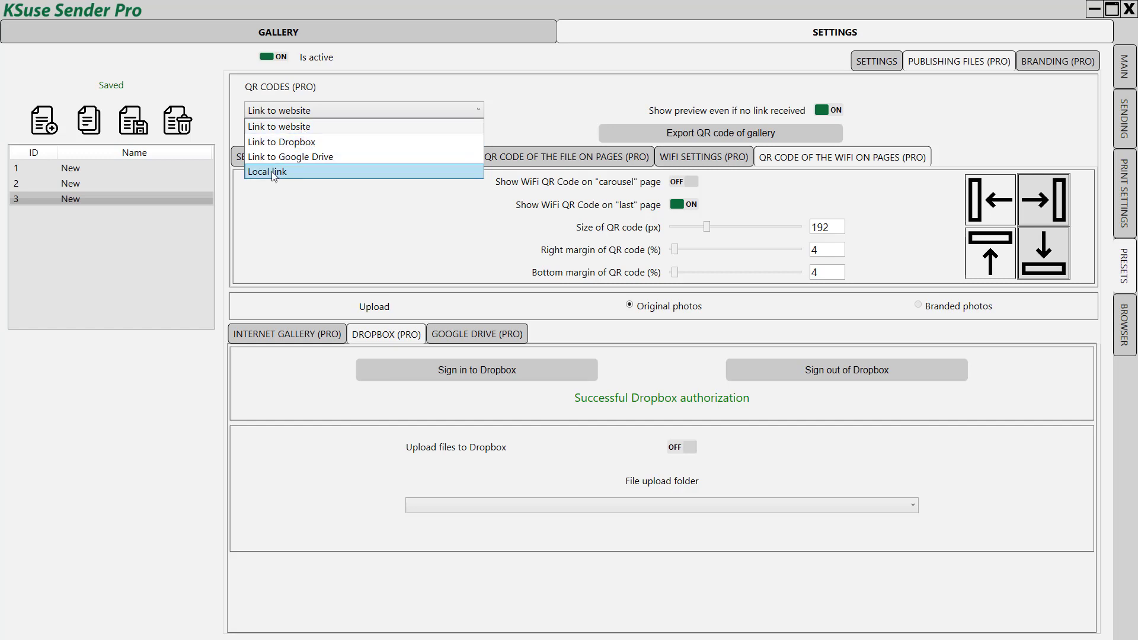
Step: Set the QR code link type to Local link with IP address 192.168.18.120
{"action": "left_click", "coordinate": [274, 171]}
{"action": "left_click", "coordinate": [415, 133]}
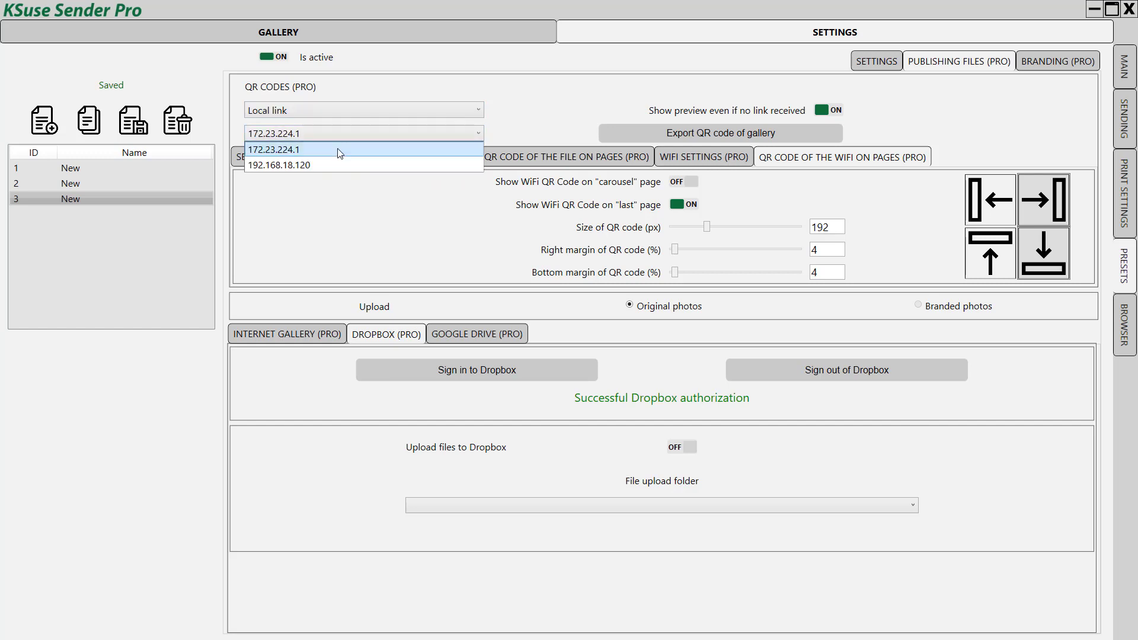
{"action": "left_click", "coordinate": [274, 166]}
{"action": "left_click", "coordinate": [336, 111]}
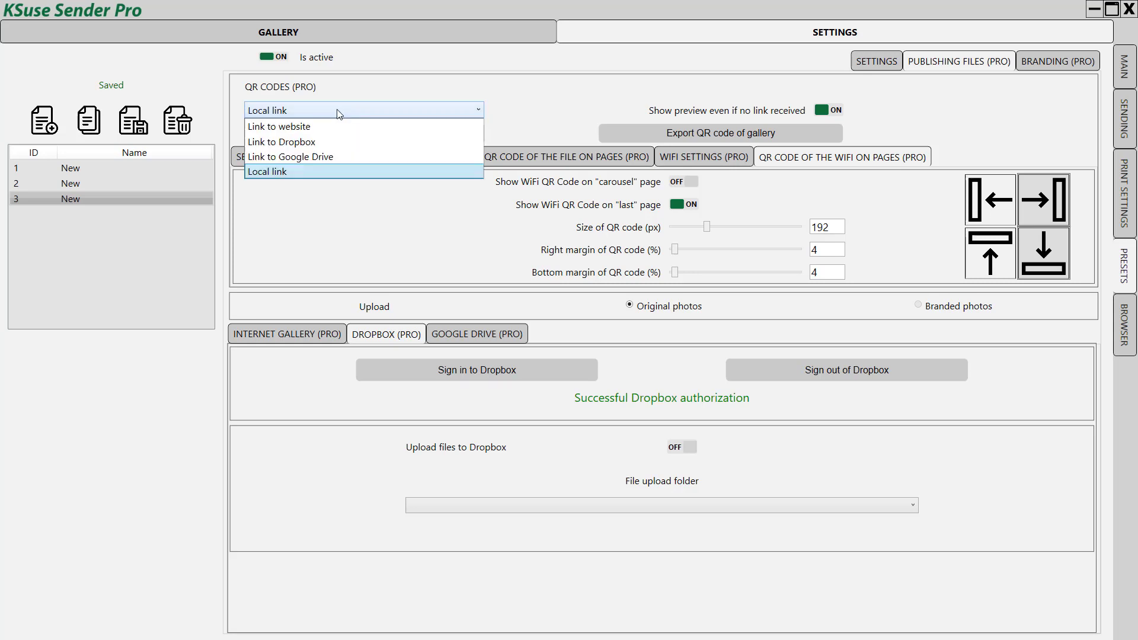
{"action": "left_click", "coordinate": [268, 172]}
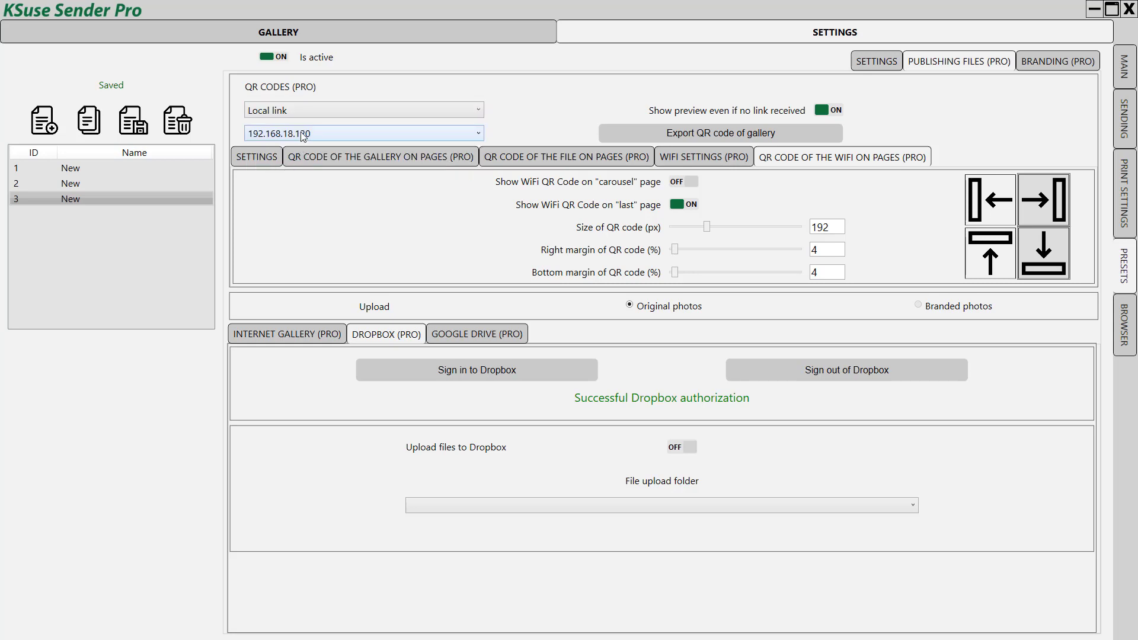
{"action": "left_click", "coordinate": [301, 133]}
{"action": "left_click", "coordinate": [285, 165]}
Step: Turn on Dropbox file upload into the MyBigEvent folder
{"action": "left_click", "coordinate": [276, 112]}
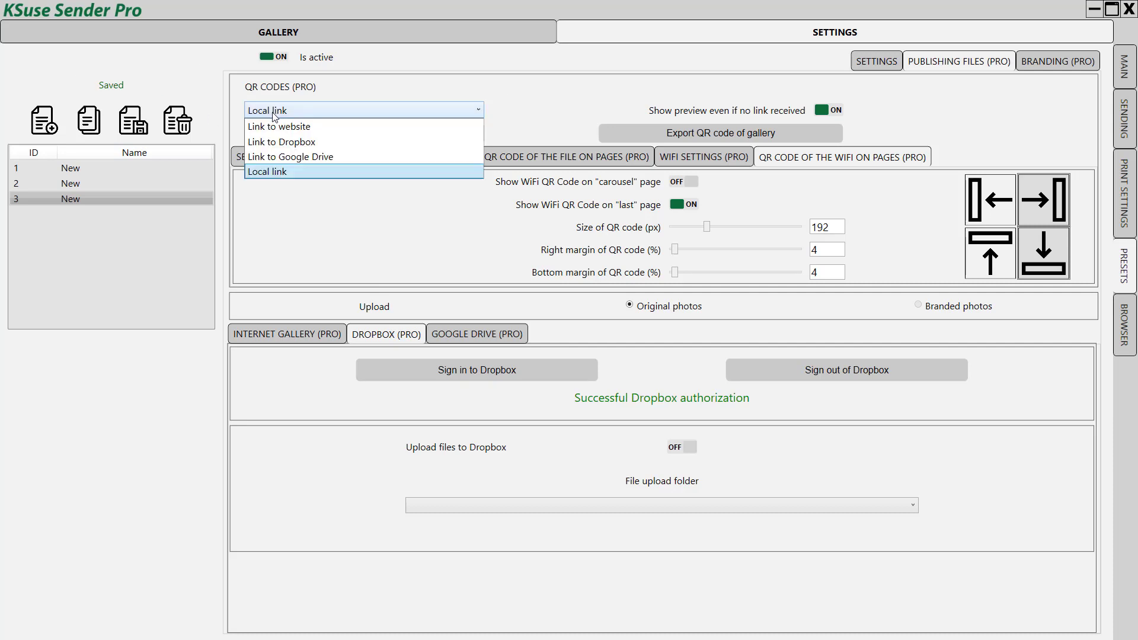
{"action": "left_click", "coordinate": [546, 109]}
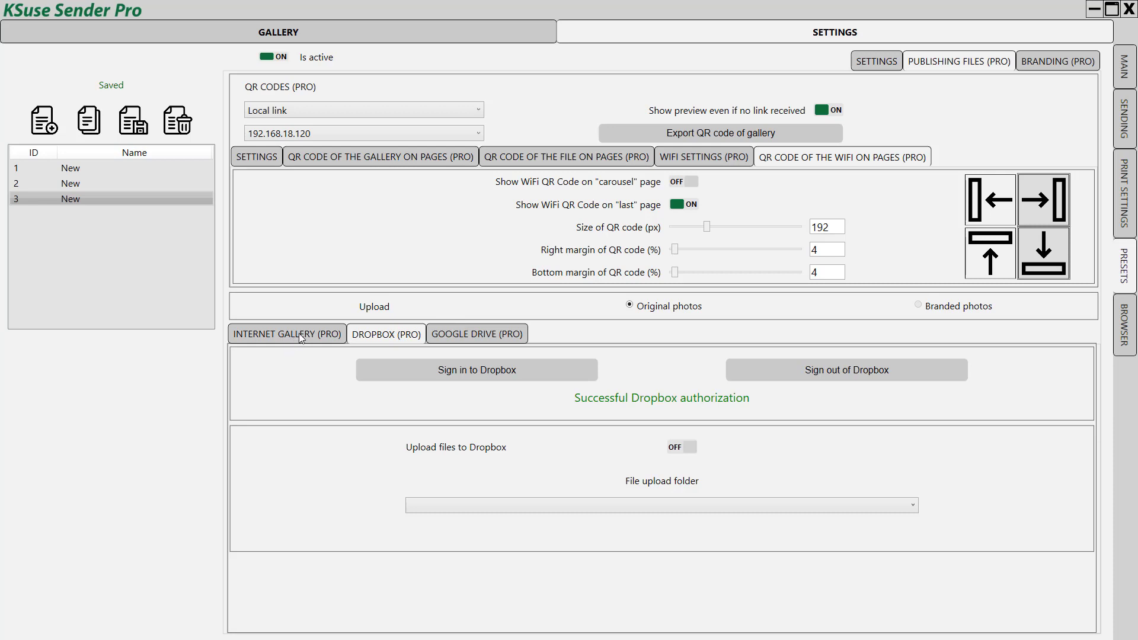
{"action": "left_click", "coordinate": [683, 447]}
{"action": "left_click", "coordinate": [644, 504]}
{"action": "left_click", "coordinate": [427, 568]}
Step: Turn on Google Drive file upload into the MyBigEvent folder
{"action": "left_click", "coordinate": [481, 332]}
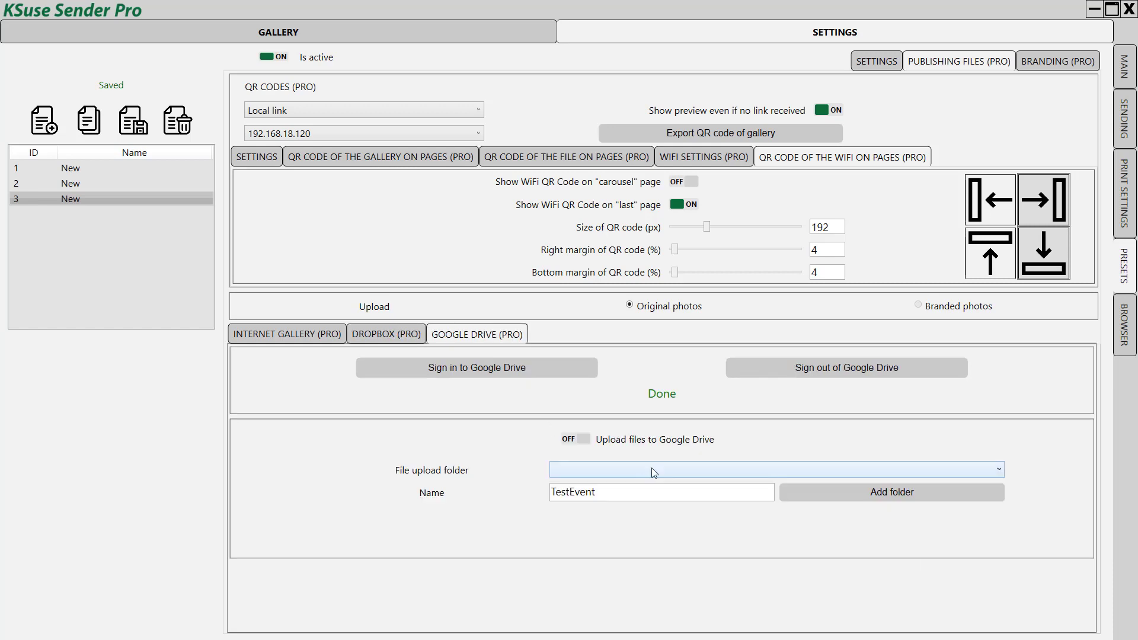
{"action": "left_click", "coordinate": [592, 468]}
{"action": "left_click", "coordinate": [586, 500]}
{"action": "left_click", "coordinate": [580, 442]}
Step: Review the Google Drive, Dropbox and gallery settings, keeping QR codes on Local link
{"action": "left_click", "coordinate": [294, 337]}
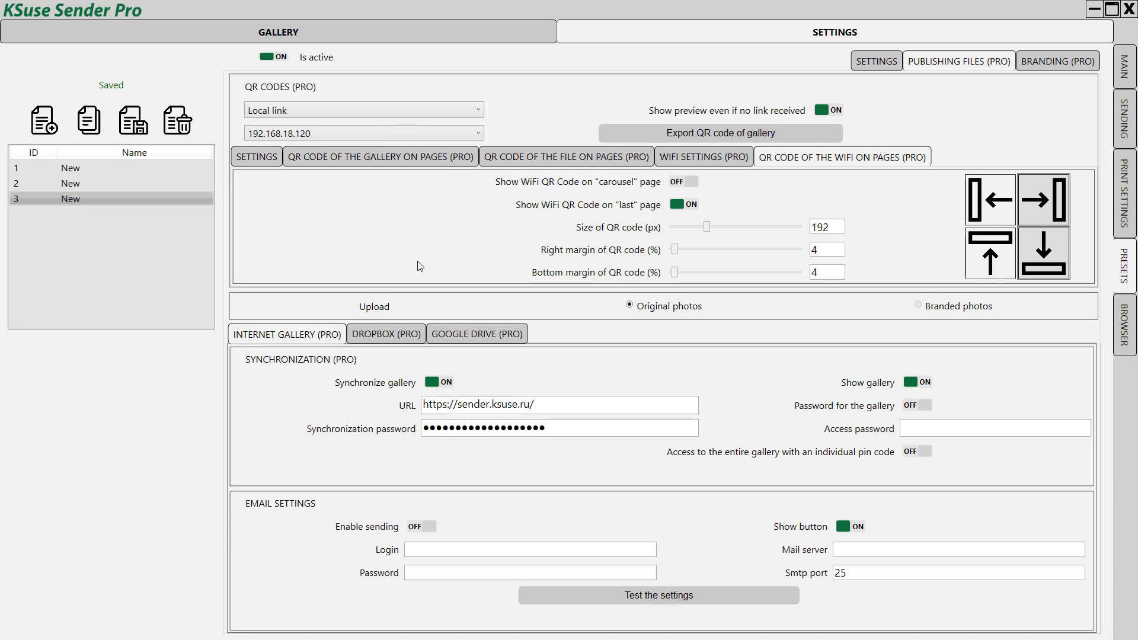
{"action": "left_click", "coordinate": [478, 336]}
{"action": "left_click", "coordinate": [378, 334]}
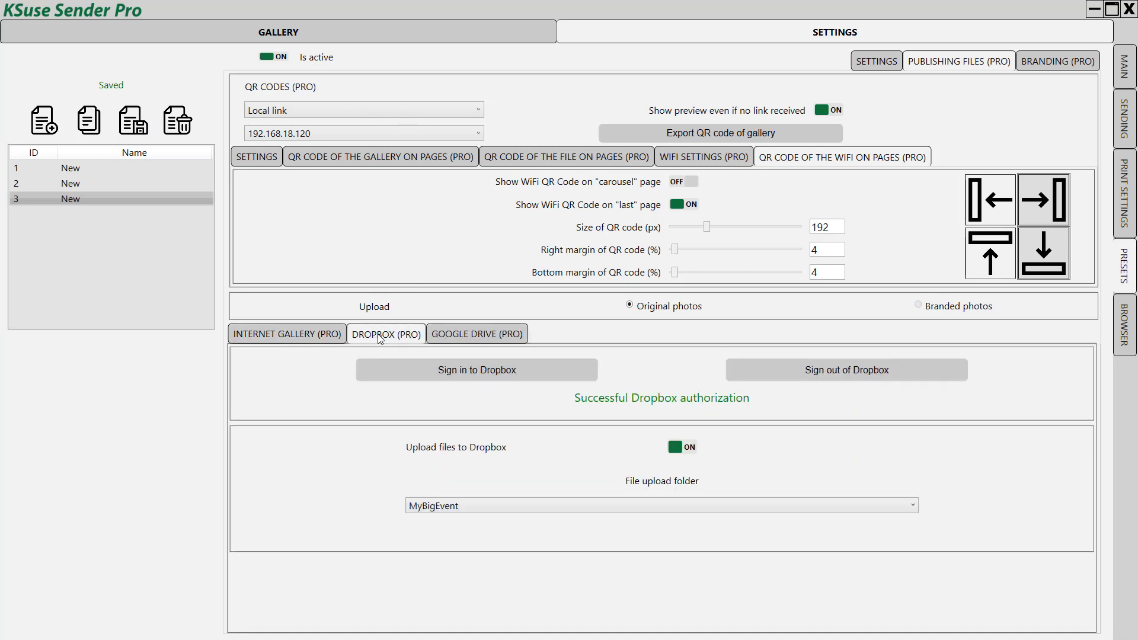
{"action": "left_click", "coordinate": [320, 335]}
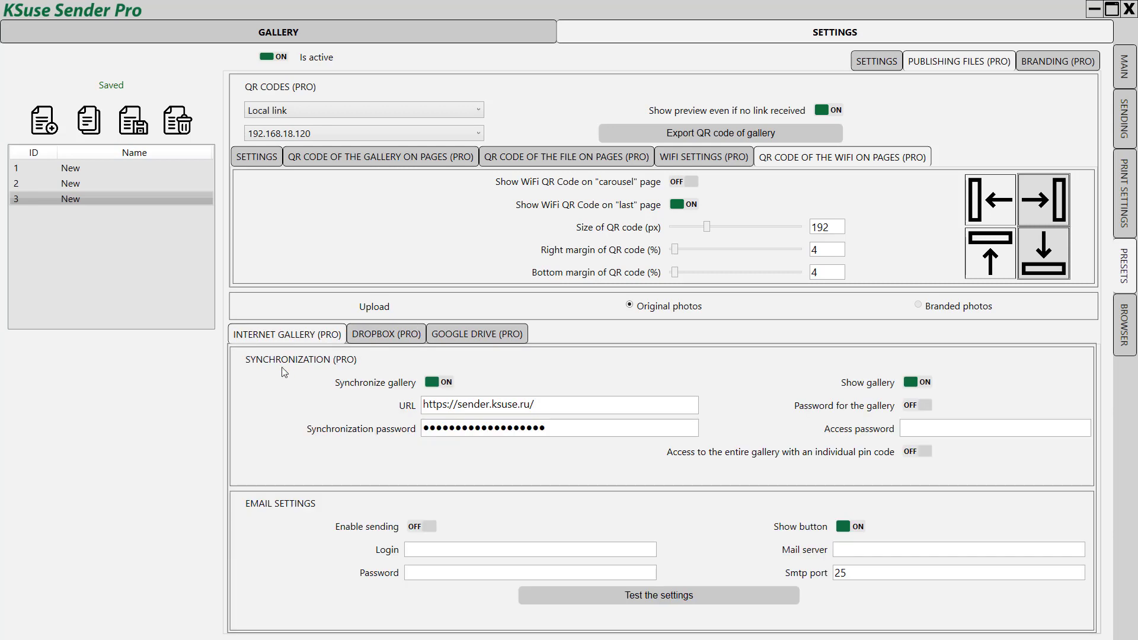
{"action": "left_click", "coordinate": [306, 113]}
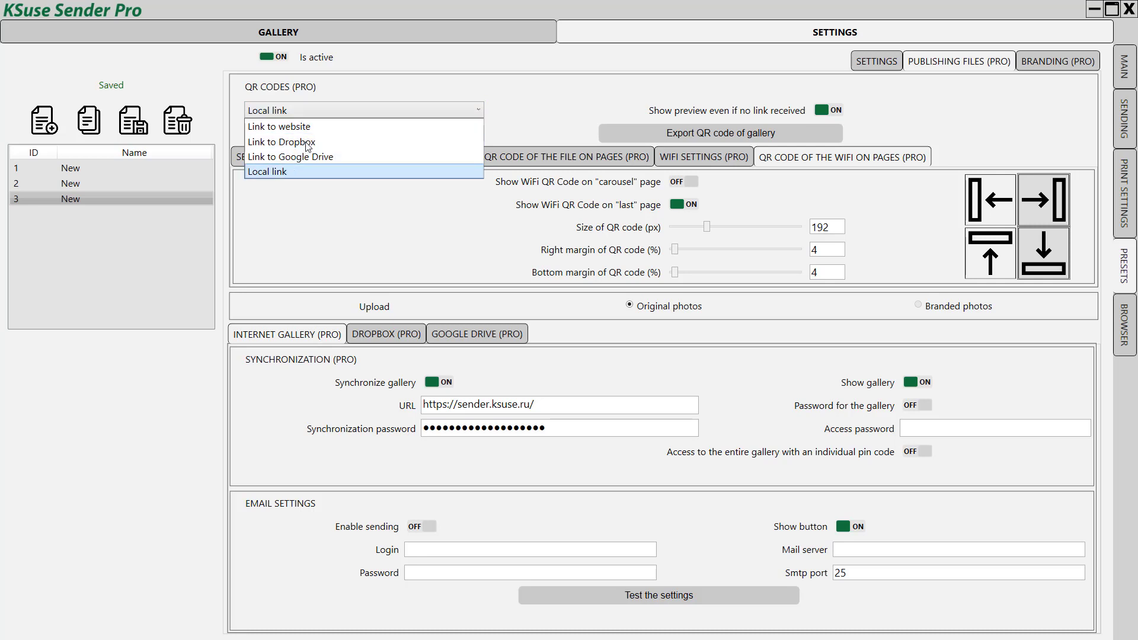
{"action": "left_click", "coordinate": [551, 105]}
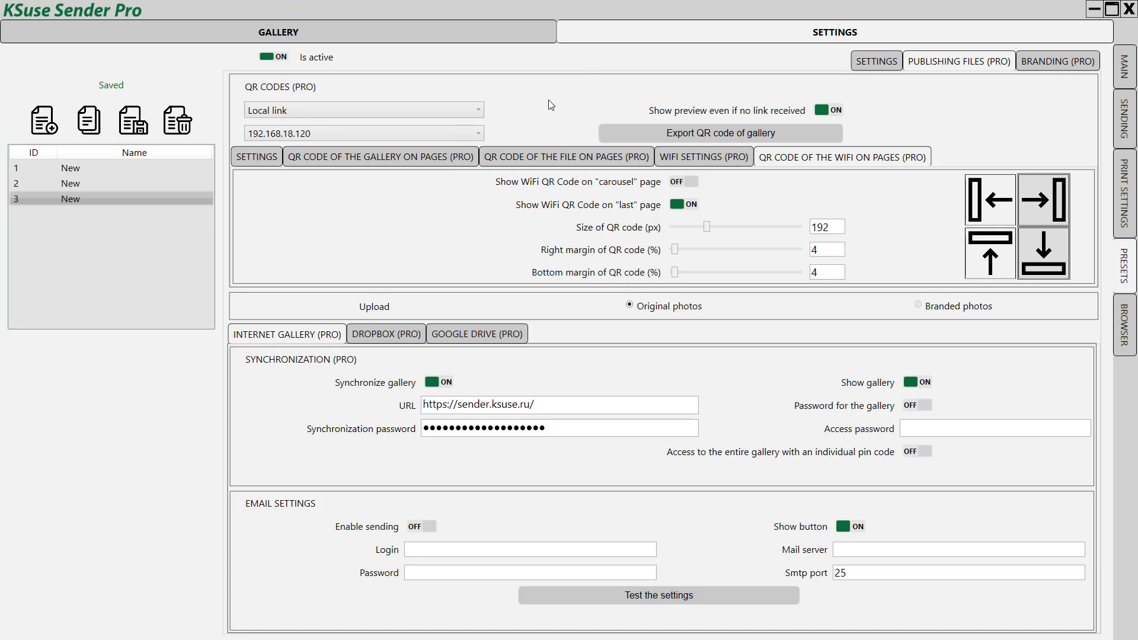